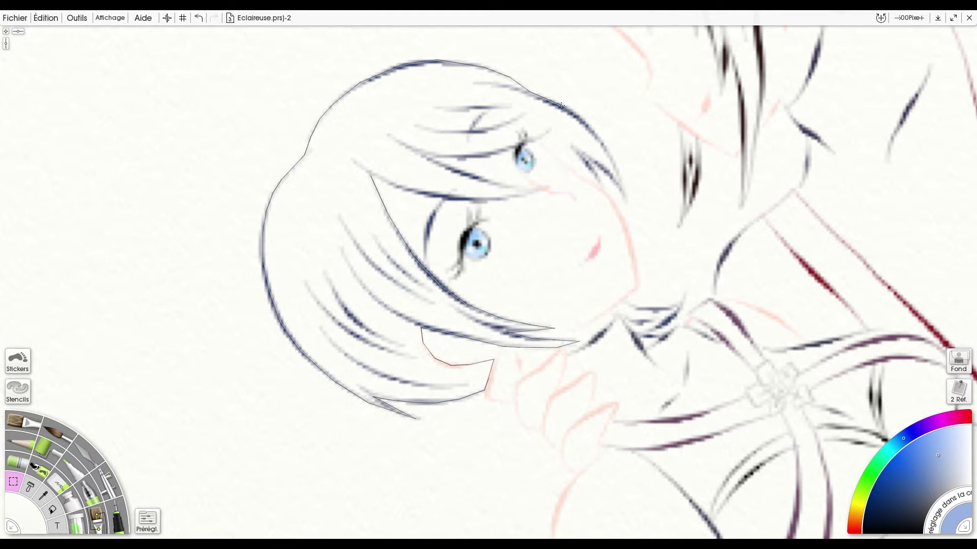
- Finish the selection around the woman's hair, fill it with medium blue and start soft airbrush shading from the crown
double_click(505, 184)
click(105, 478)
drag(356, 152, 459, 146)
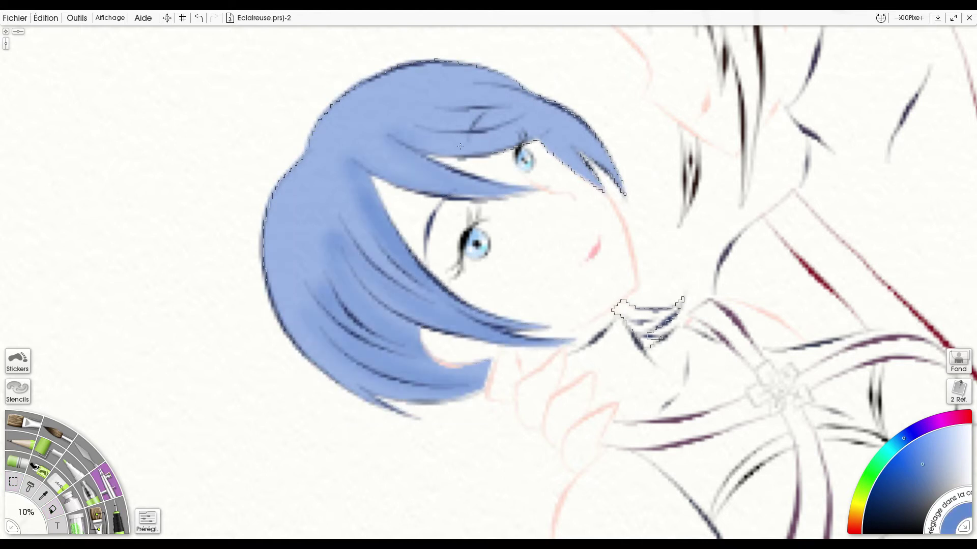
- Paint darker blue strands over the woman's bob, fringe and the tuft below her chin, following the hair's curves
click(117, 515)
drag(295, 320, 397, 386)
drag(418, 138, 580, 109)
mouse_move(306, 305)
mouse_down()
mouse_move(328, 354)
mouse_move(402, 285)
mouse_up()
drag(356, 188, 463, 311)
drag(366, 163, 489, 148)
drag(468, 82, 570, 127)
drag(615, 310, 676, 340)
- Adjust the blue, add more strands through the crown and fringe, and airbrush the tuft beside the chin
click(901, 494)
mouse_move(305, 305)
mouse_down()
mouse_move(387, 351)
mouse_move(448, 229)
mouse_up()
drag(423, 102, 610, 188)
click(105, 478)
mouse_move(615, 311)
mouse_down()
mouse_move(662, 336)
mouse_move(632, 310)
mouse_up()
click(935, 445)
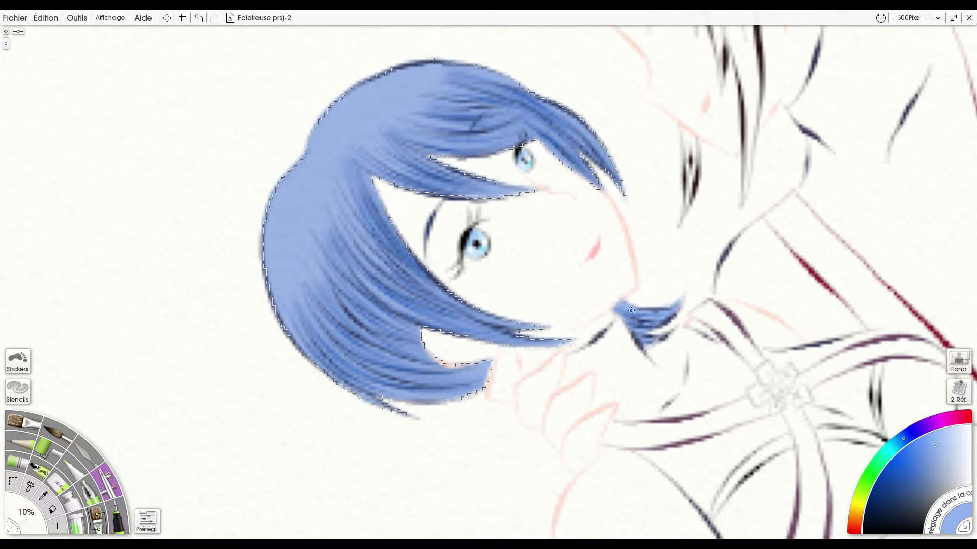
- Deselect the hair and add fine loose blue strands along its outer edge, fringe and cheek side
key(ctrl+d)
drag(453, 399, 484, 387)
click(116, 515)
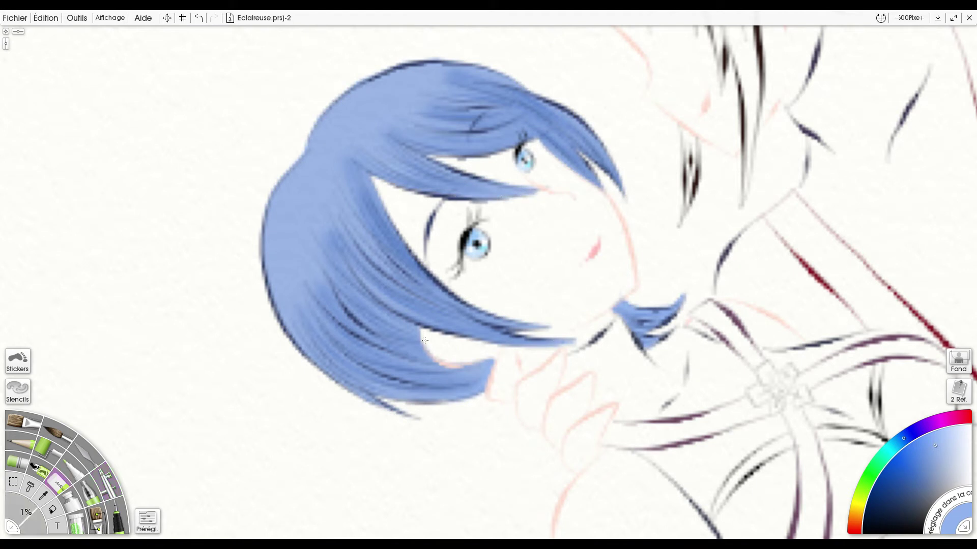
drag(467, 194, 374, 189)
drag(489, 69, 572, 108)
drag(424, 262, 511, 301)
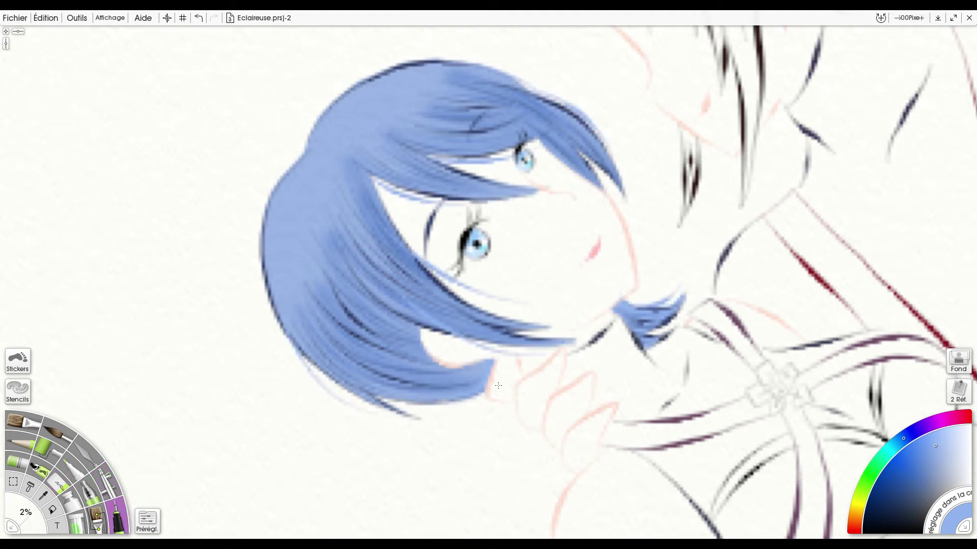
drag(285, 325, 351, 403)
click(69, 471)
- Select the cross-shaped ornament where the woman's chest straps meet and fill it with light grey
scroll(578, 192, down, 3)
scroll(578, 192, right, 6)
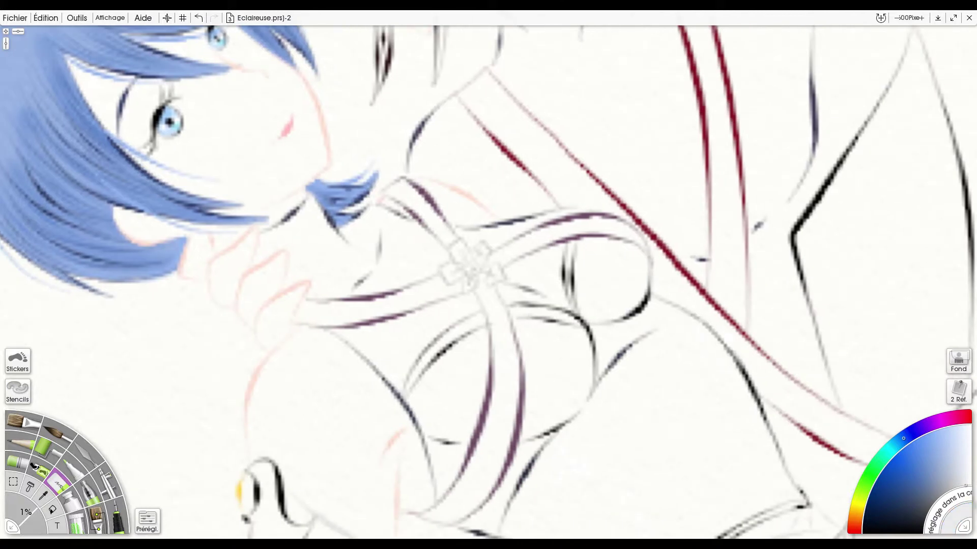
click(13, 482)
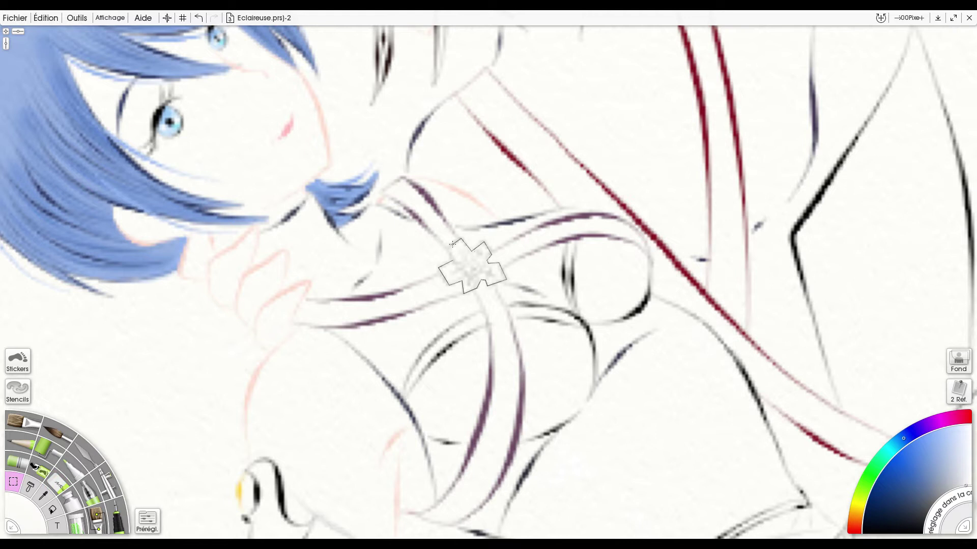
- Shade the oval gem on the woman's armband with orange
scroll(115, 288, down, 4)
scroll(545, 191, down, 2)
scroll(545, 191, left, 2)
drag(325, 171, 328, 204)
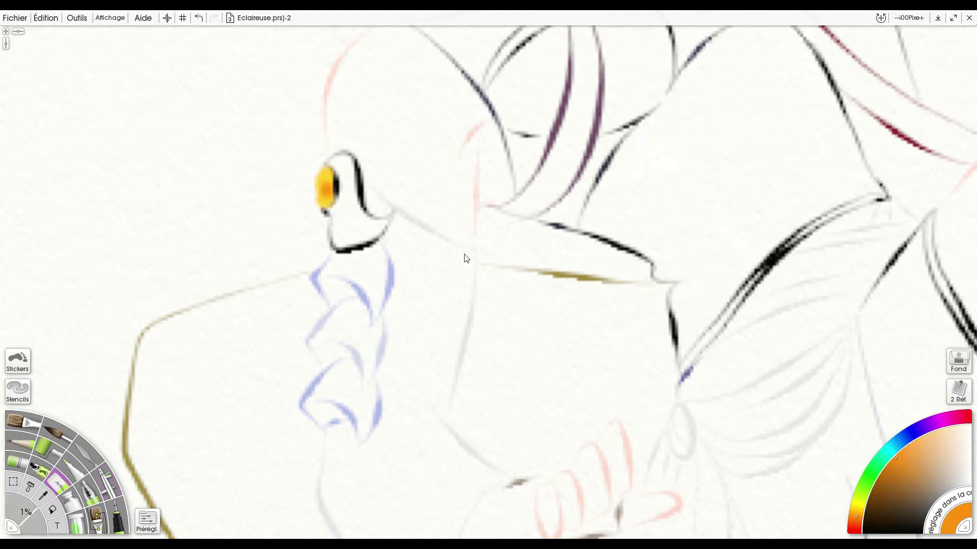
- Select the upper and lower segments of the ribbon below the armband, fill them with pale blue-violet and shade their folds
scroll(513, 184, down, 1)
click(13, 482)
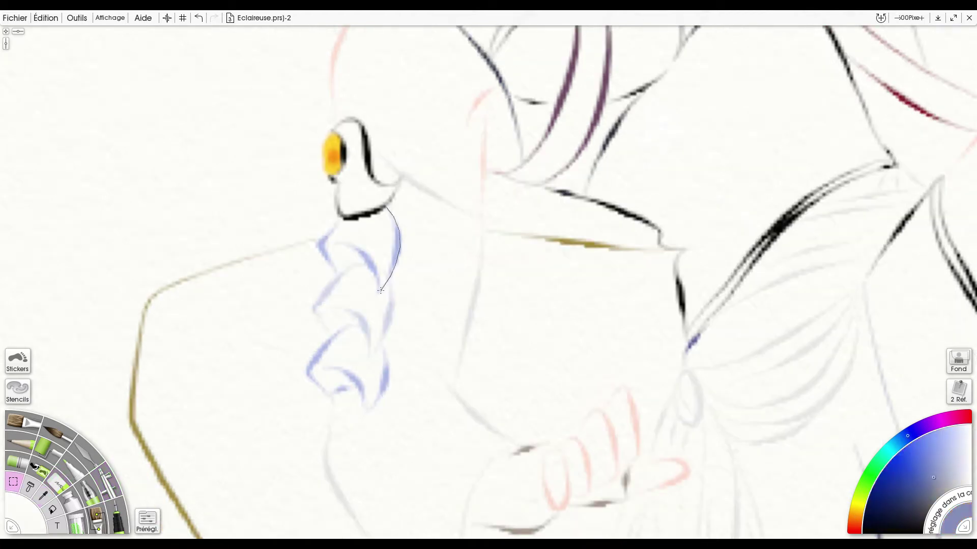
click(323, 239)
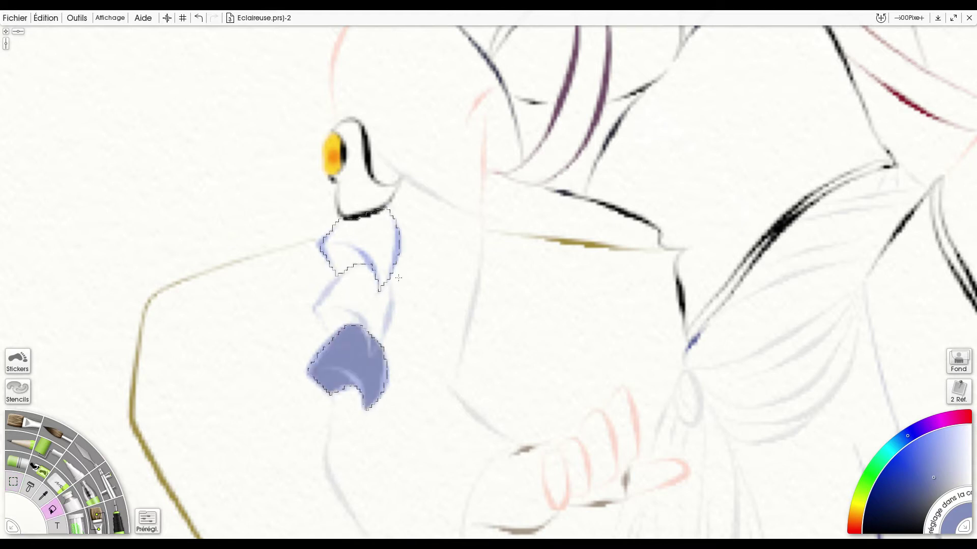
click(104, 267)
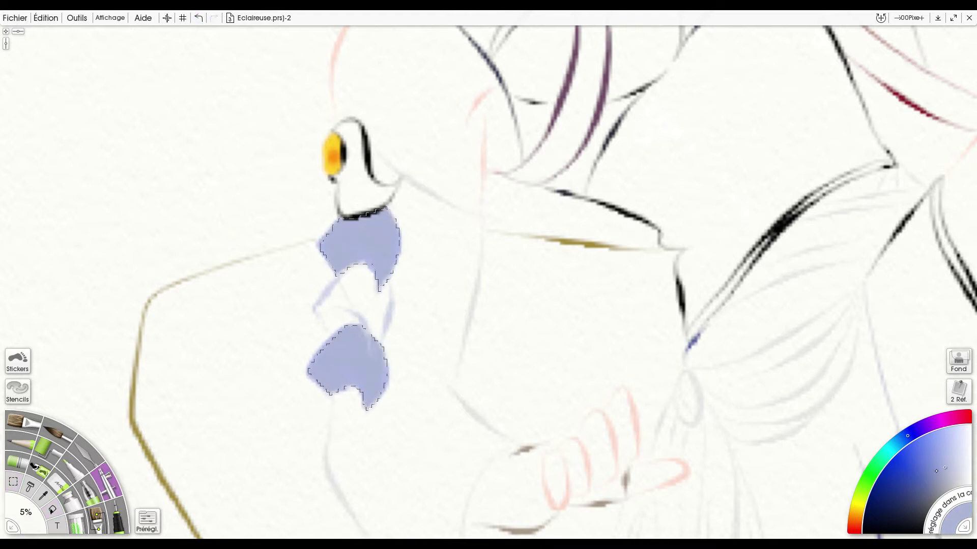
click(105, 481)
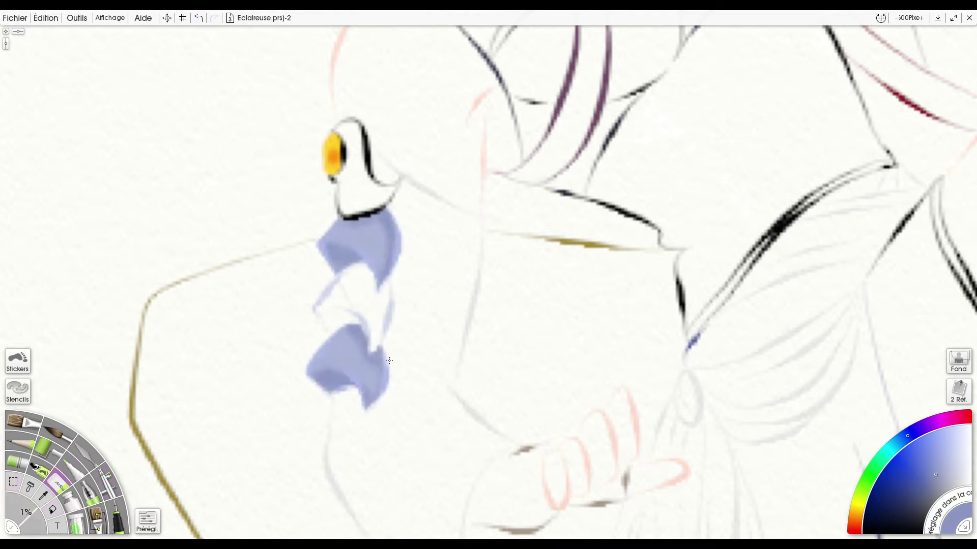
- Select the woman's bust cups and laced corset and fill them with near-black
scroll(485, 222, up, 5)
scroll(485, 222, down, 3)
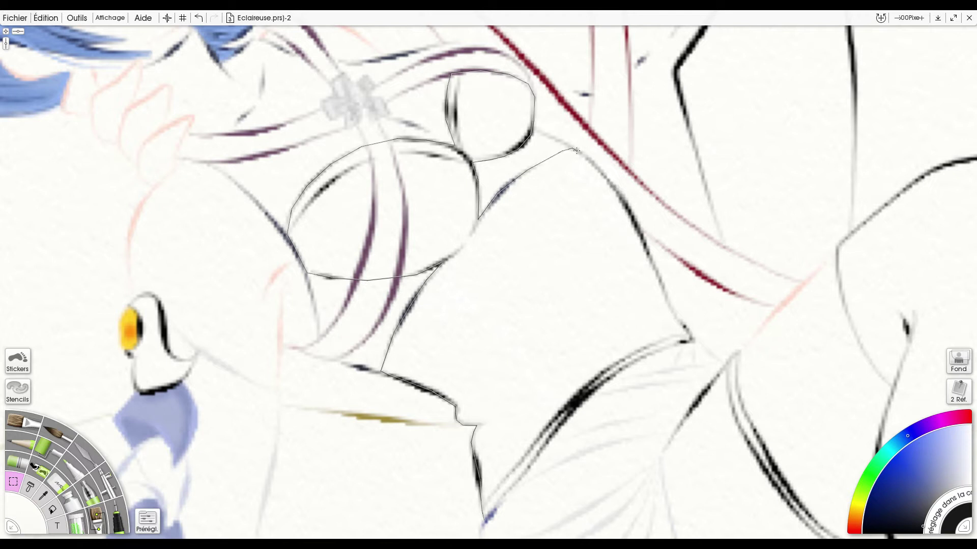
drag(531, 472, 486, 519)
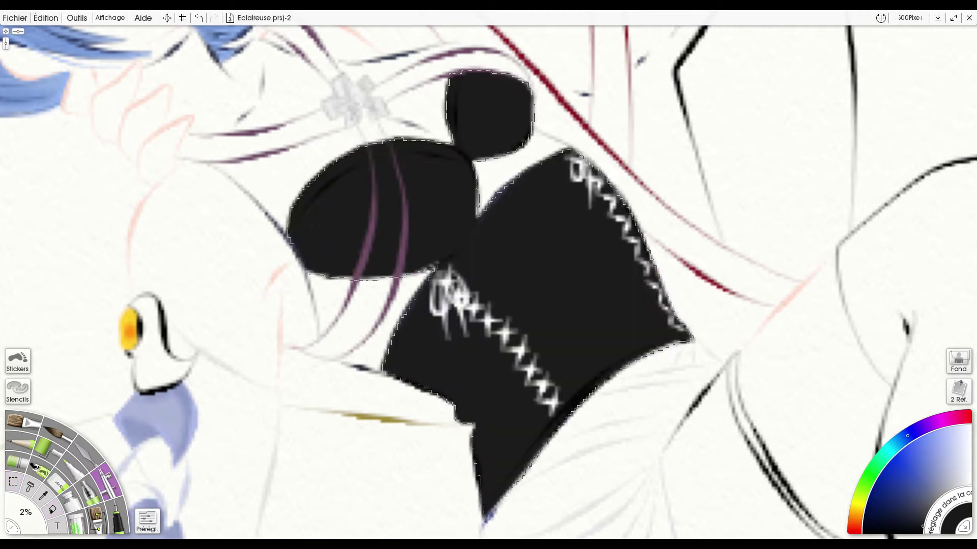
- Erase the black fill inside the purple-edged strap that crosses the bust cup
click(58, 484)
mouse_move(385, 225)
mouse_down()
mouse_move(365, 279)
mouse_move(377, 147)
mouse_move(389, 226)
mouse_up()
drag(394, 160, 404, 232)
- Airbrush black shadows along the edges of the bust cups and the lower edge of the corset
click(104, 479)
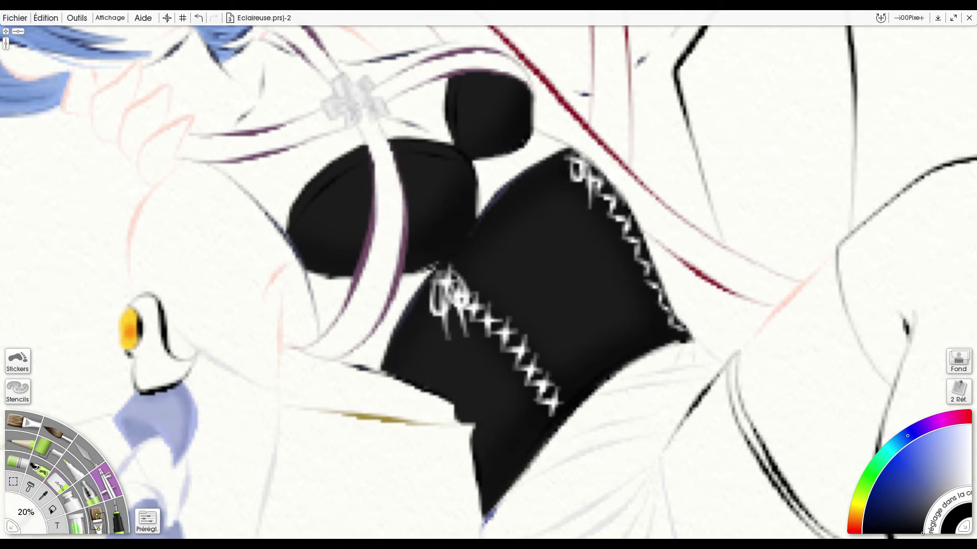
mouse_move(475, 157)
mouse_down()
mouse_move(517, 152)
mouse_move(534, 92)
mouse_up()
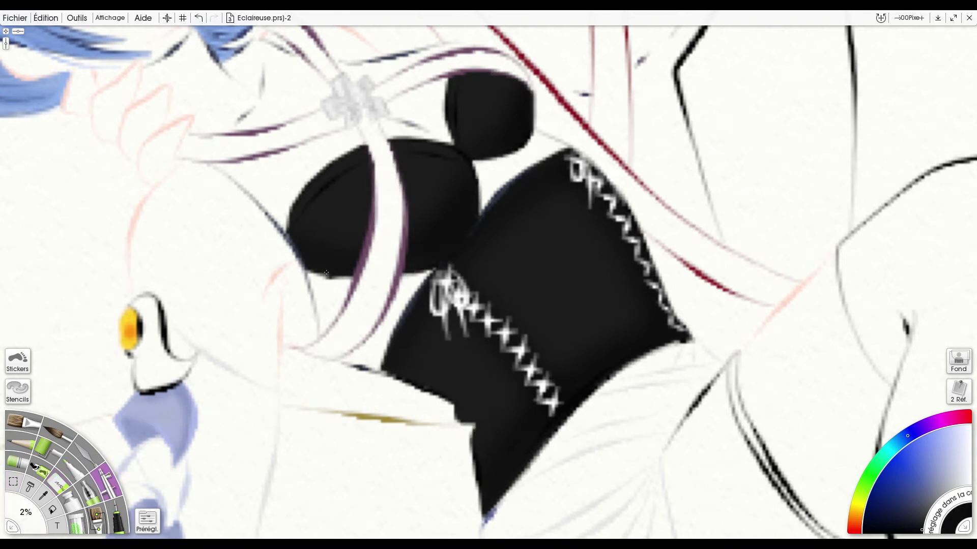
drag(600, 390, 690, 339)
- Select the black-clothed thighs and the raised leg down to the knee bow, fill them near-black and shade their edges and folds
scroll(689, 339, down, 5)
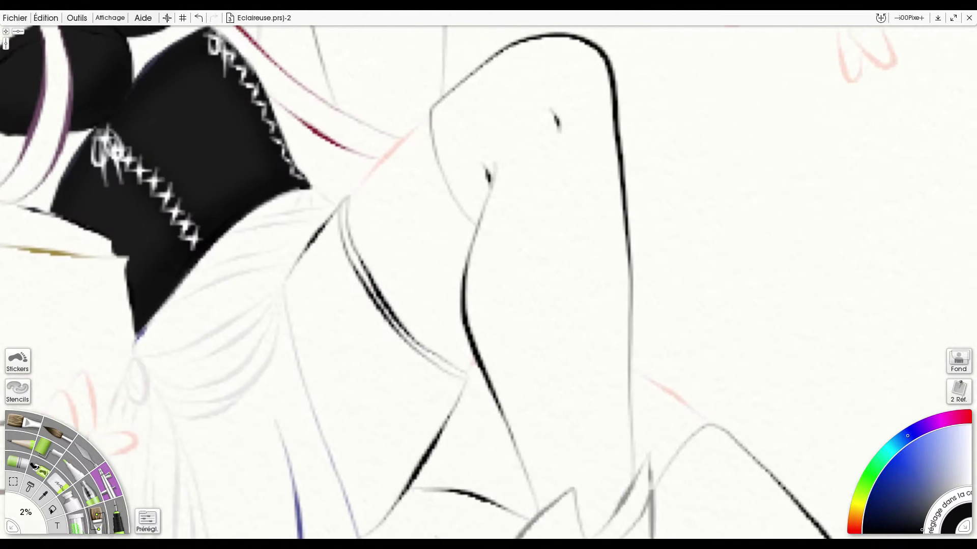
drag(534, 520, 533, 519)
drag(896, 21, 895, 26)
mouse_move(349, 345)
mouse_down()
mouse_move(353, 213)
mouse_move(394, 224)
mouse_up()
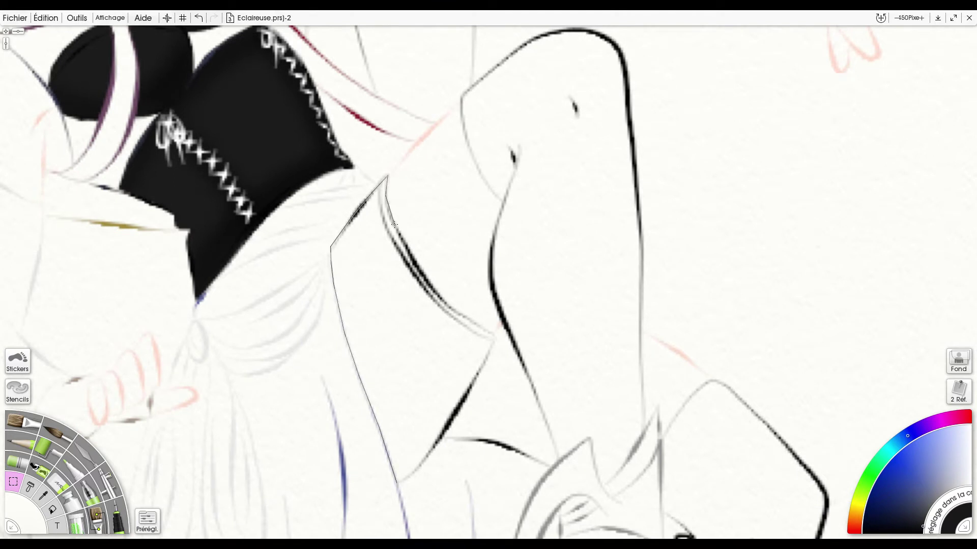
drag(625, 91, 640, 349)
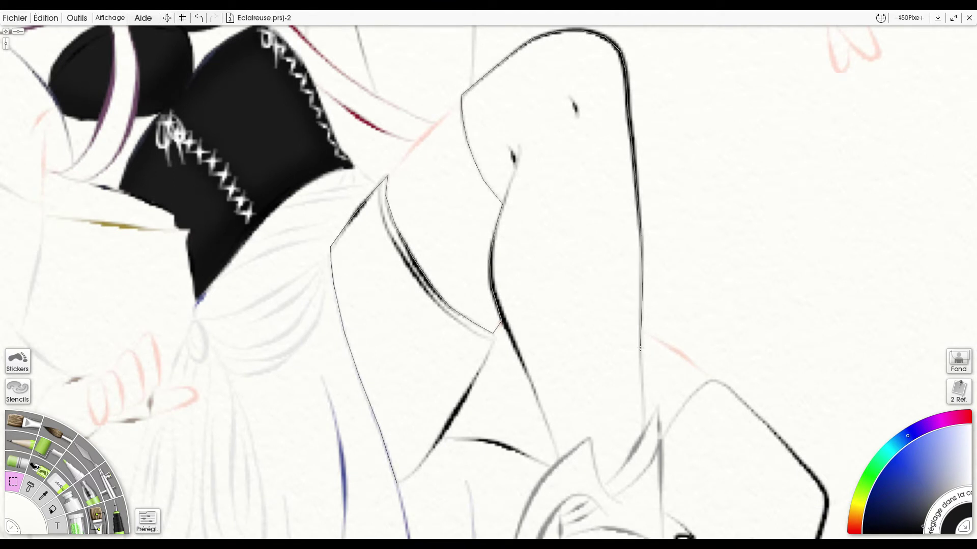
drag(431, 455, 434, 443)
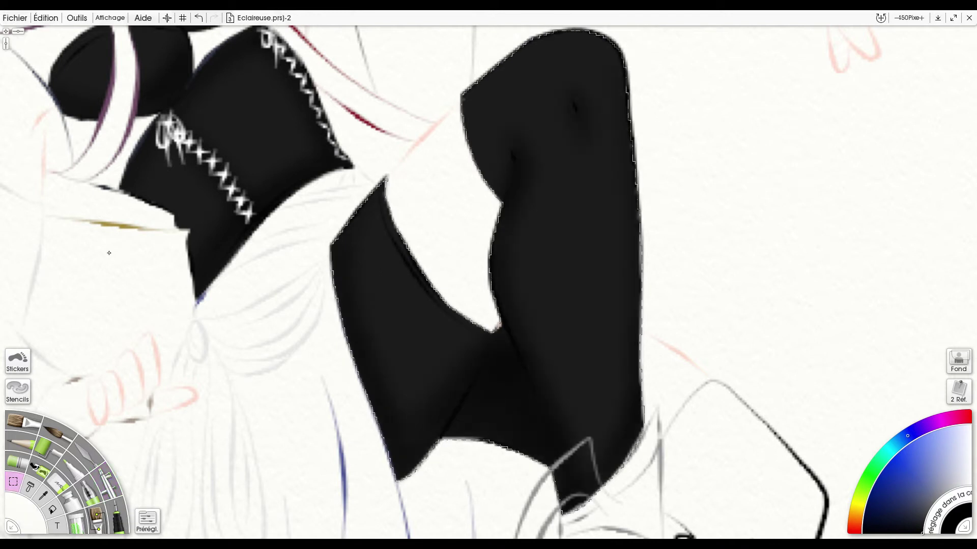
drag(629, 140, 642, 423)
drag(578, 449, 606, 396)
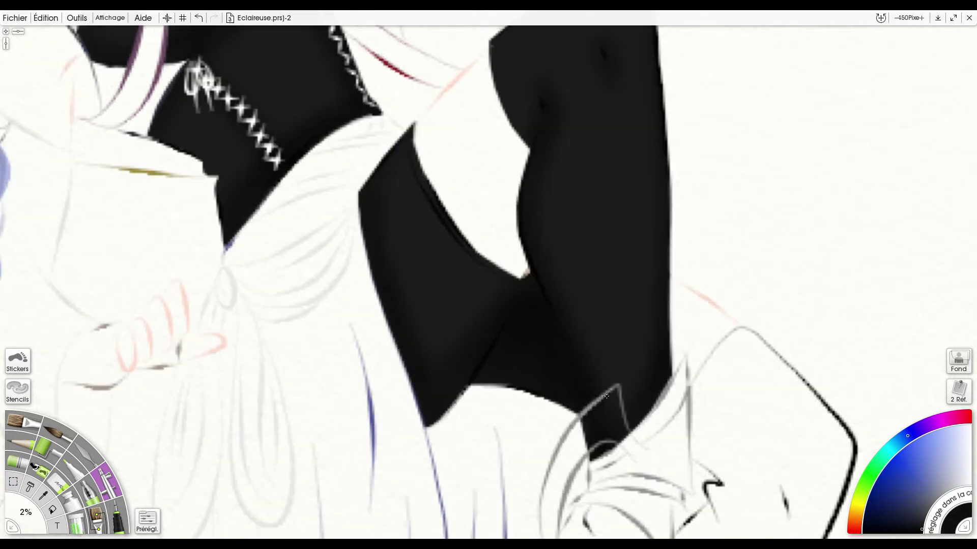
- Rotate the canvas, select the other bent leg around its ribbon bow, fill it near-black and shade its edges
drag(513, 387, 509, 260)
key(e)
mouse_move(611, 261)
mouse_down()
mouse_move(580, 301)
mouse_move(600, 313)
mouse_move(612, 273)
mouse_move(534, 356)
mouse_move(433, 418)
mouse_up()
key(s)
mouse_move(455, 335)
mouse_down()
mouse_move(428, 316)
mouse_move(426, 188)
mouse_up()
mouse_move(276, 186)
mouse_down()
mouse_move(291, 105)
mouse_move(399, 46)
mouse_move(570, 113)
mouse_move(709, 210)
mouse_up()
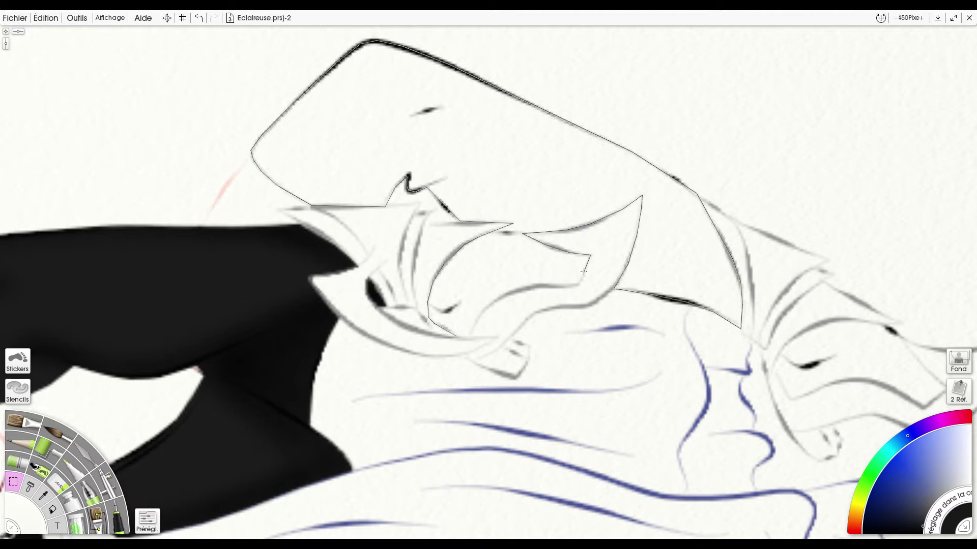
mouse_move(504, 294)
mouse_down()
mouse_move(418, 203)
mouse_move(713, 229)
mouse_move(483, 285)
mouse_move(636, 261)
mouse_move(667, 274)
mouse_up()
drag(609, 201, 517, 407)
- Select the area inside the lower ankle bow, fill it near-black, shade its edges and deselect
key(s)
key(f)
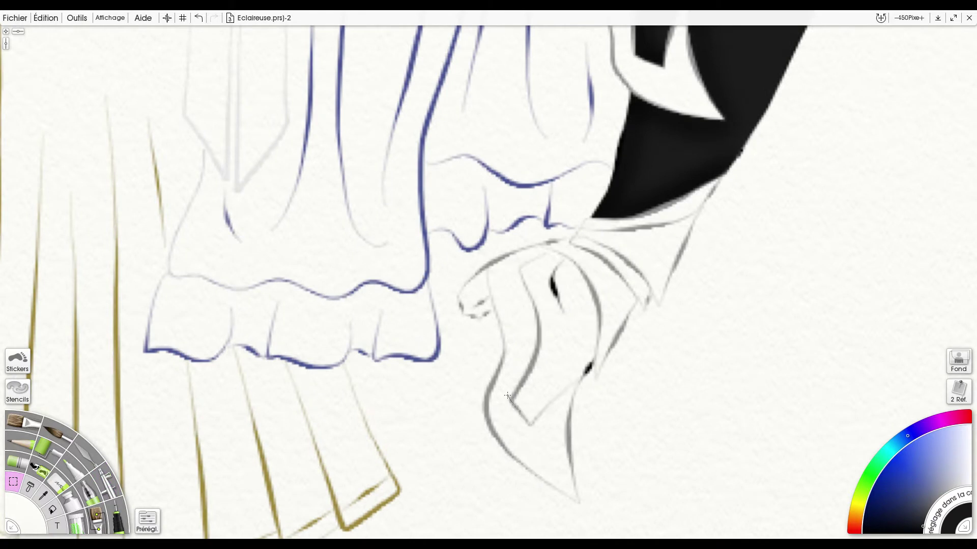
click(570, 368)
key(ctrl+d)
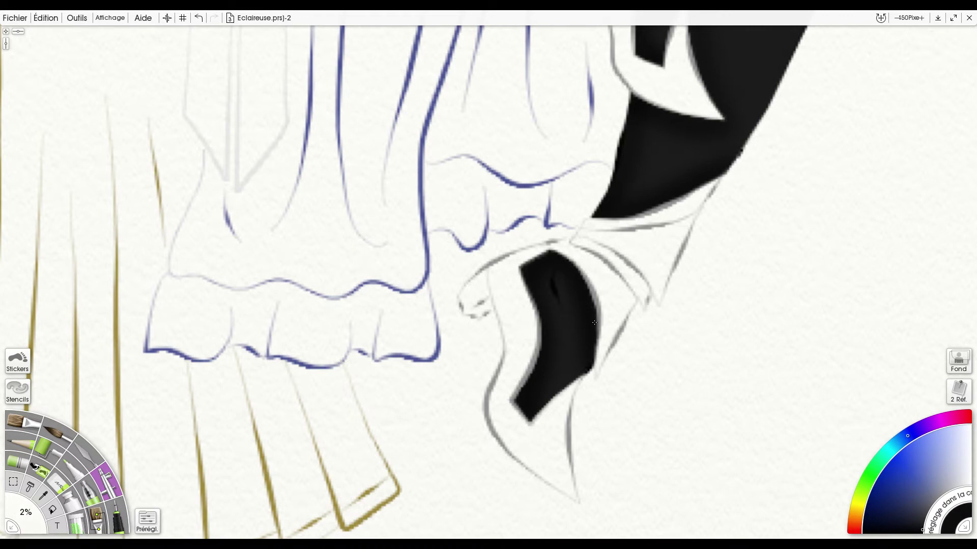
- Select the pointed cloth panel behind the man's waist, fill it near-black and shade its outer edge
scroll(594, 322, down, 6)
scroll(839, 69, up, 5)
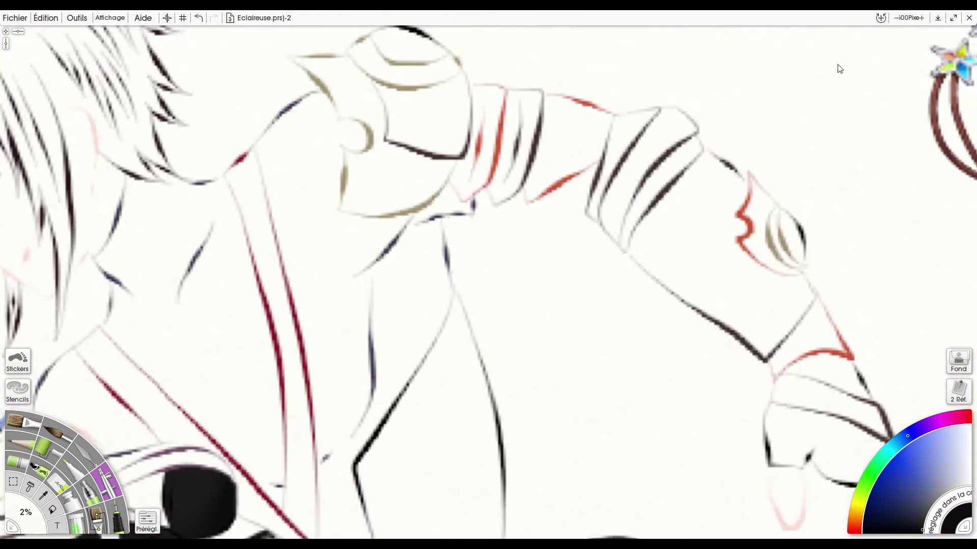
scroll(839, 69, down, 5)
scroll(731, 199, up, 4)
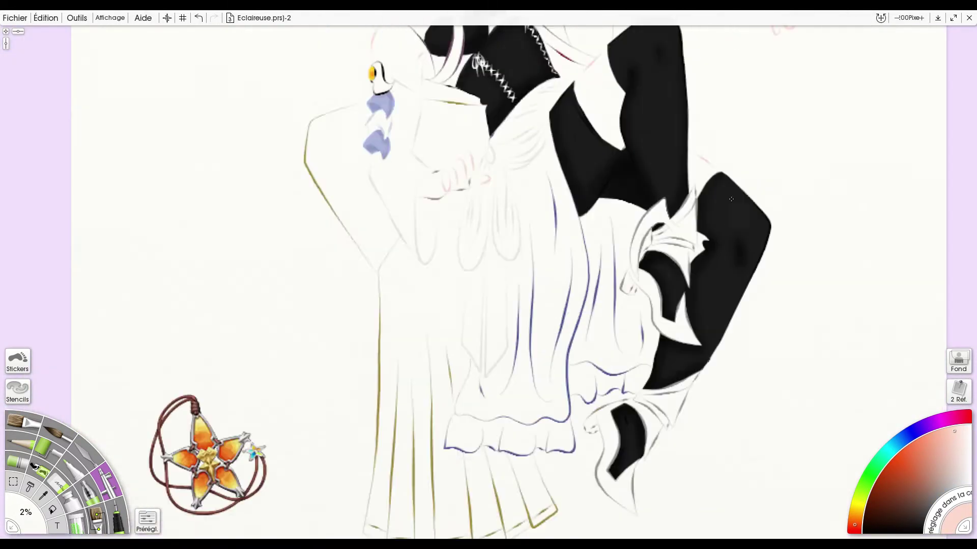
scroll(731, 199, down, 4)
scroll(731, 199, up, 4)
mouse_move(581, 140)
mouse_down()
mouse_move(459, 261)
mouse_move(470, 299)
mouse_up()
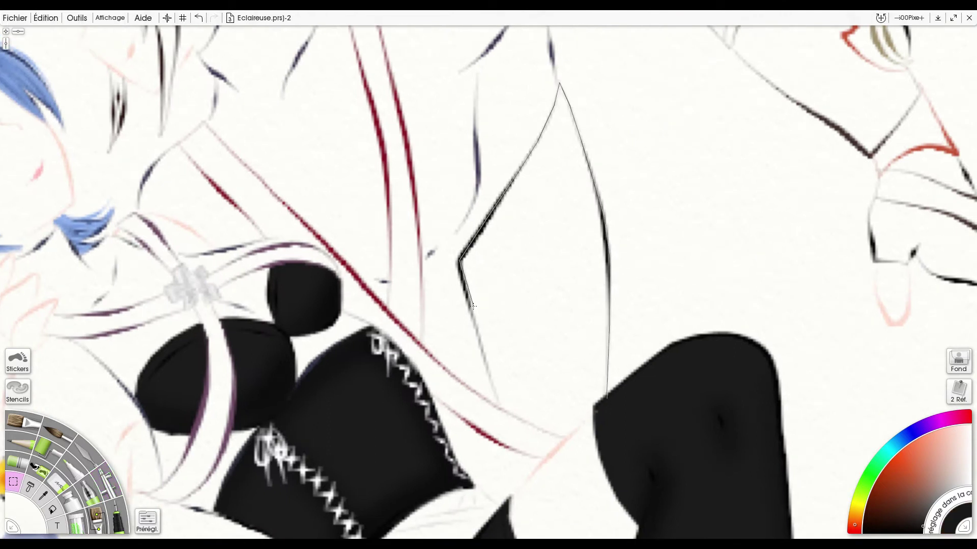
drag(593, 416, 606, 399)
click(598, 384)
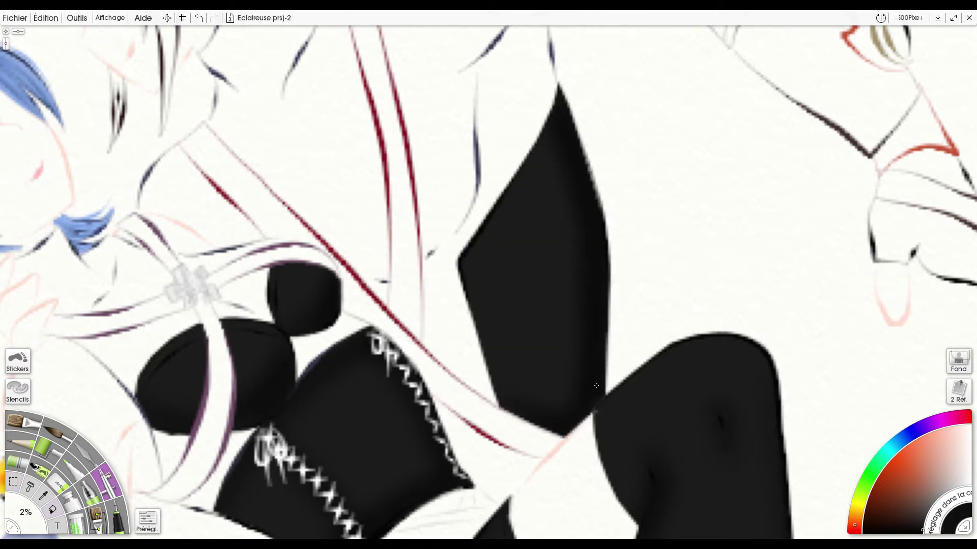
- Select the openings of the gold-outlined shoe below the pleated skirt, fill them near-black, shade them and tidy their edges
key(i)
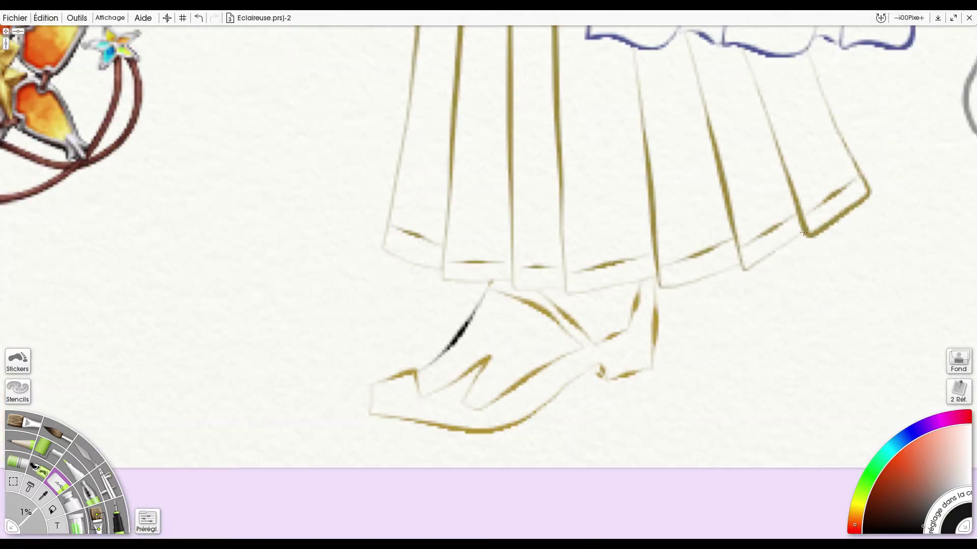
drag(640, 281, 583, 346)
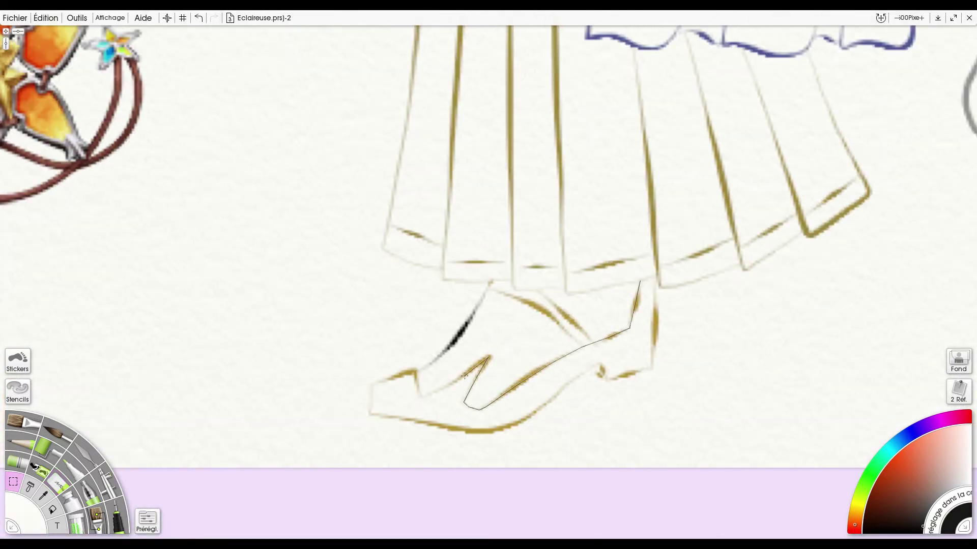
drag(566, 291, 567, 288)
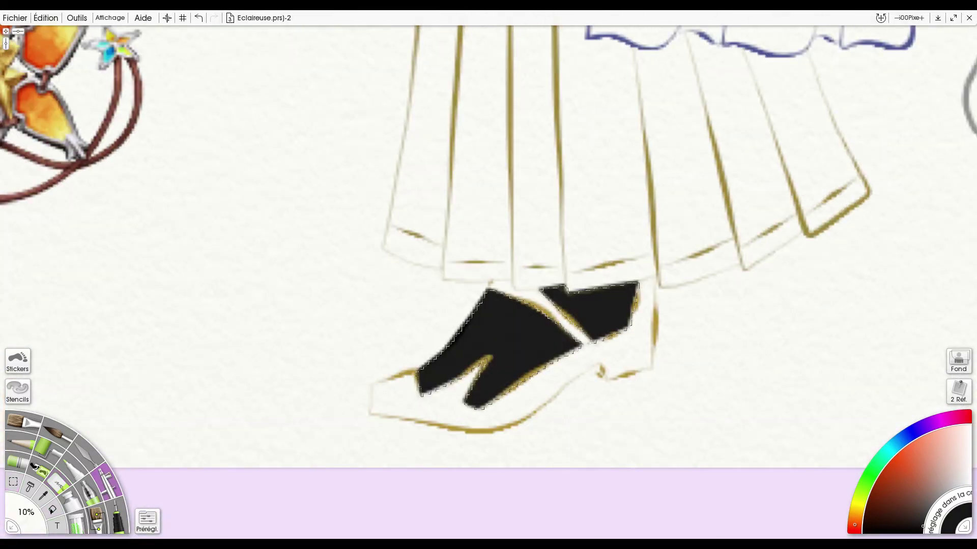
key(a)
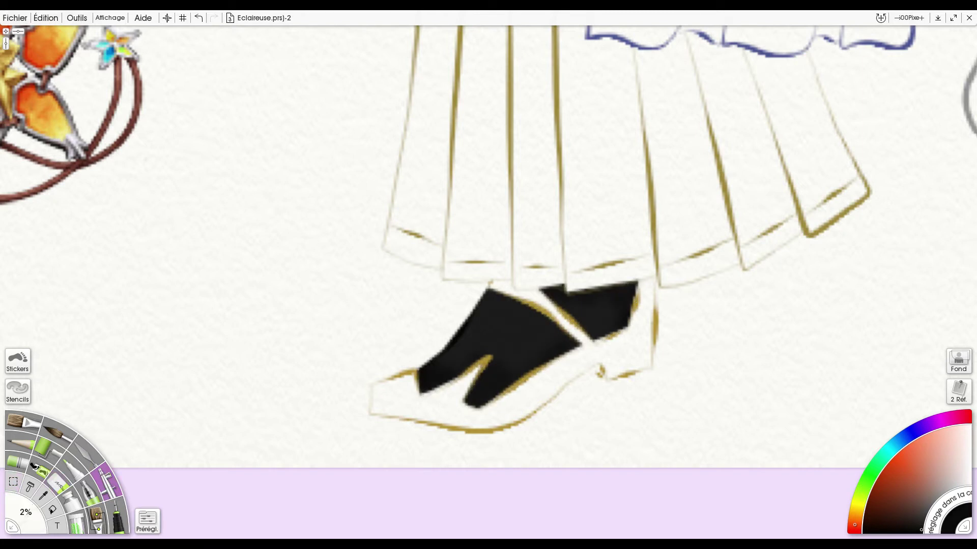
key(f)
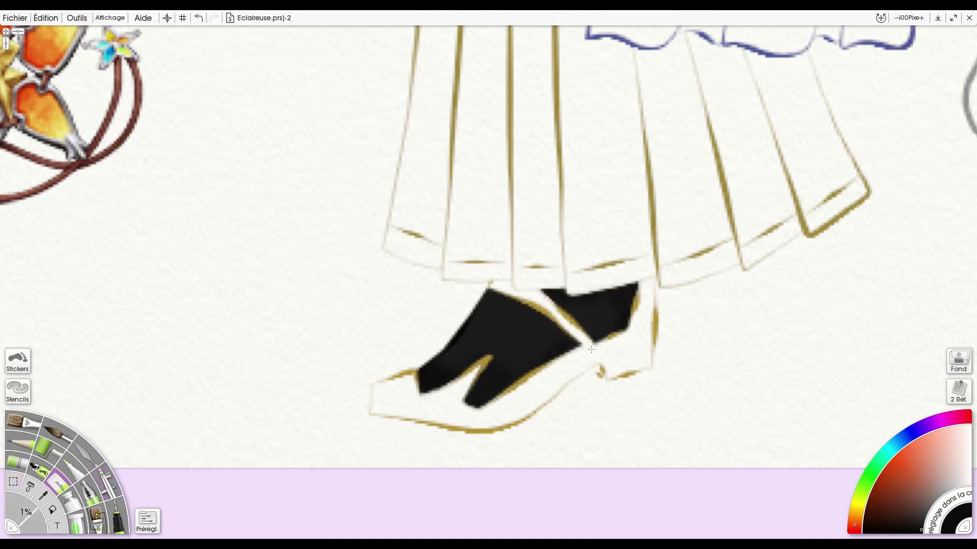
- Select the man's spiky hair around its outline, including the long side locks, and fill it dark brown
key(ctrl+0)
key(s)
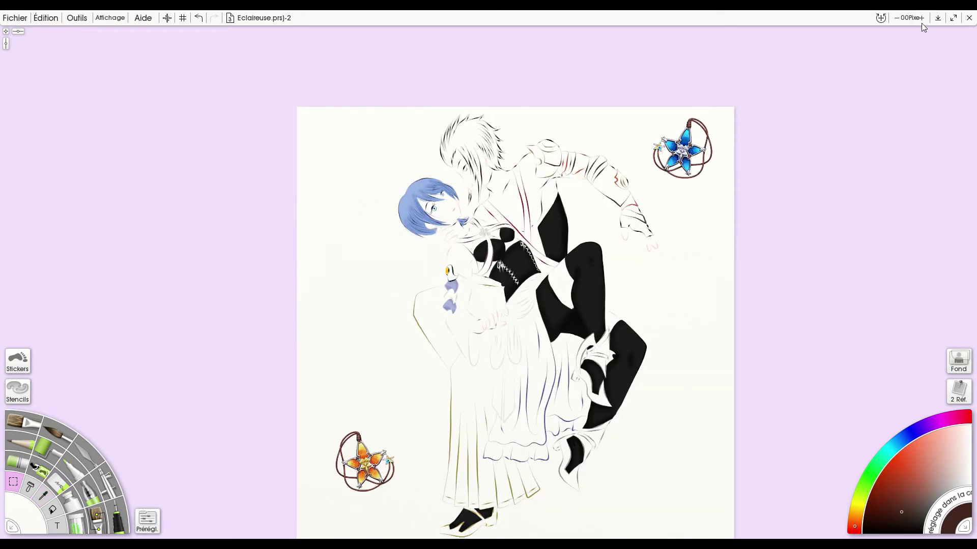
scroll(644, 199, up, 5)
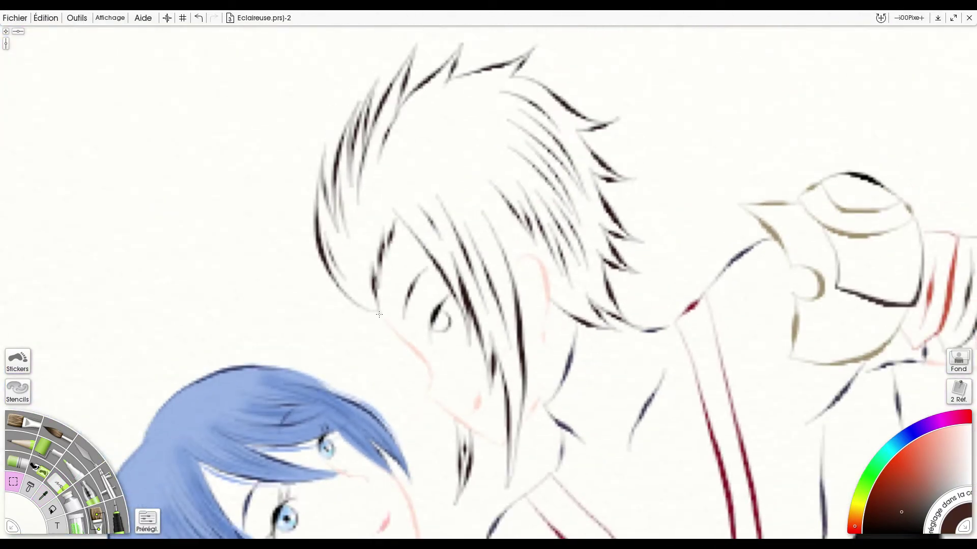
drag(458, 452, 523, 321)
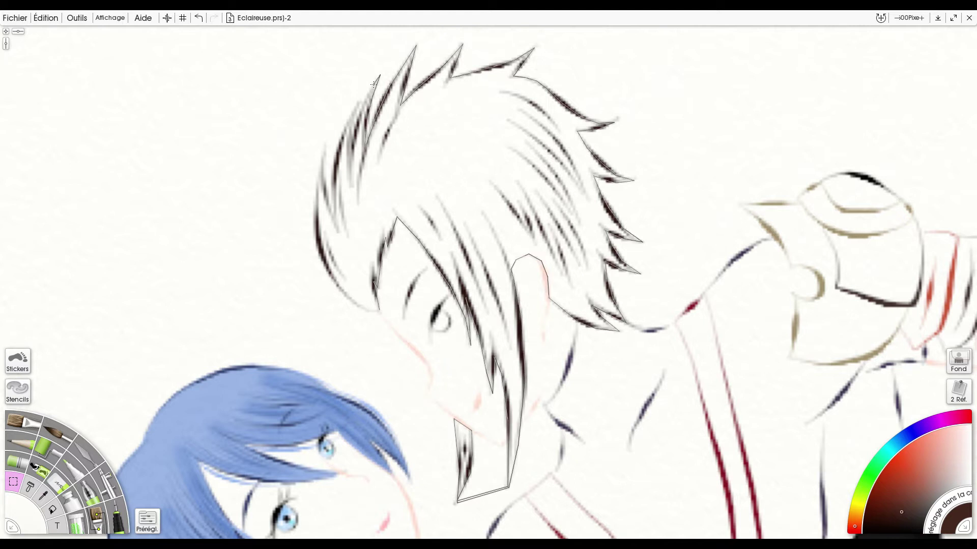
click(399, 141)
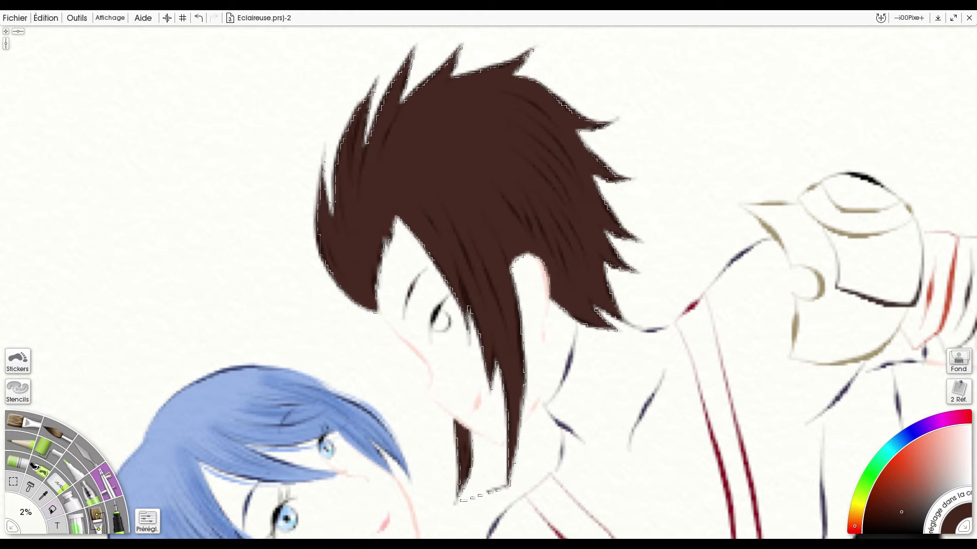
- Shade the man's hair with darker brown strands following its direction and deselect it
mouse_move(400, 140)
mouse_down()
mouse_move(437, 406)
mouse_move(433, 237)
mouse_move(499, 215)
mouse_move(513, 138)
mouse_move(550, 230)
mouse_move(486, 383)
mouse_move(424, 191)
mouse_move(330, 234)
mouse_up()
alt+click(519, 180)
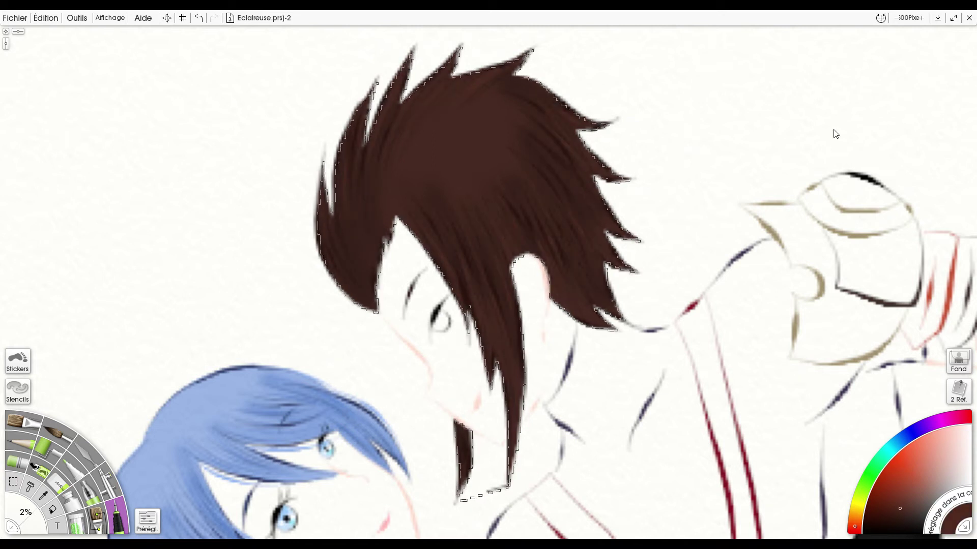
key(ctrl+d)
- Refine the edges of the man's hair with fine dark-brown strands at the side locks, spikes and nape
scroll(305, 370, down, 2)
drag(510, 447, 548, 242)
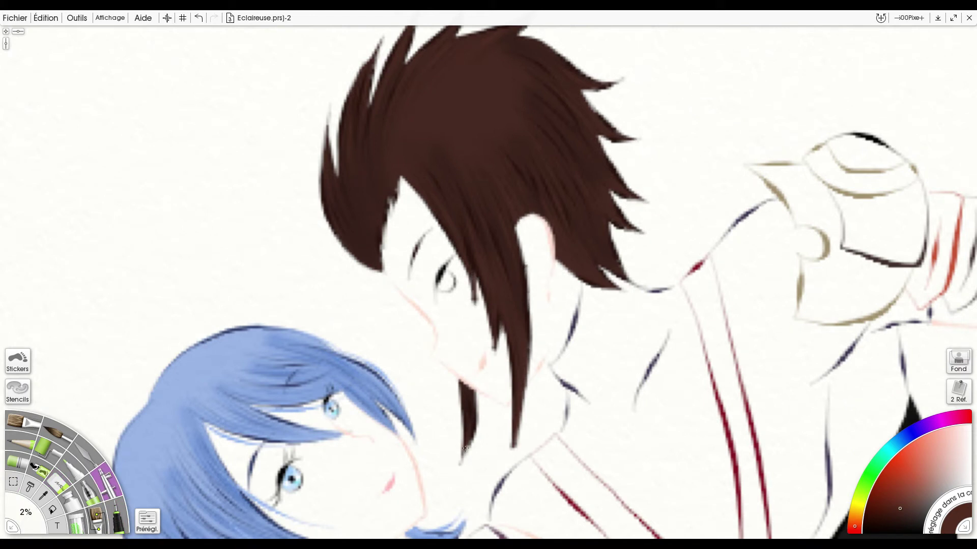
scroll(604, 319, up, 4)
drag(585, 206, 573, 186)
drag(532, 104, 510, 130)
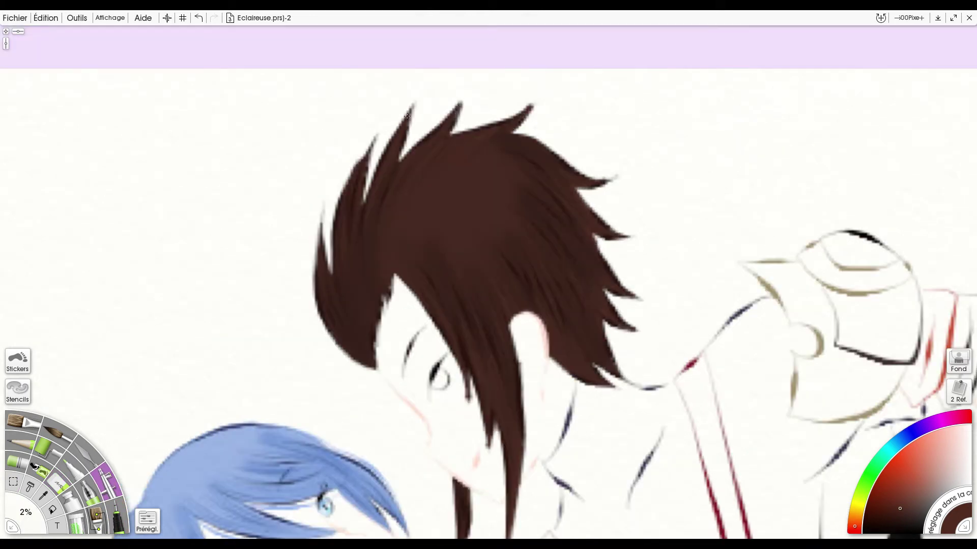
scroll(386, 167, down, 3)
drag(379, 69, 351, 147)
drag(516, 39, 471, 61)
drag(646, 282, 618, 251)
- Paint the man's iris light blue with a black pupil
scroll(489, 275, down, 5)
scroll(463, 244, up, 6)
click(903, 438)
mouse_move(458, 237)
mouse_down()
mouse_move(462, 260)
mouse_move(479, 257)
mouse_up()
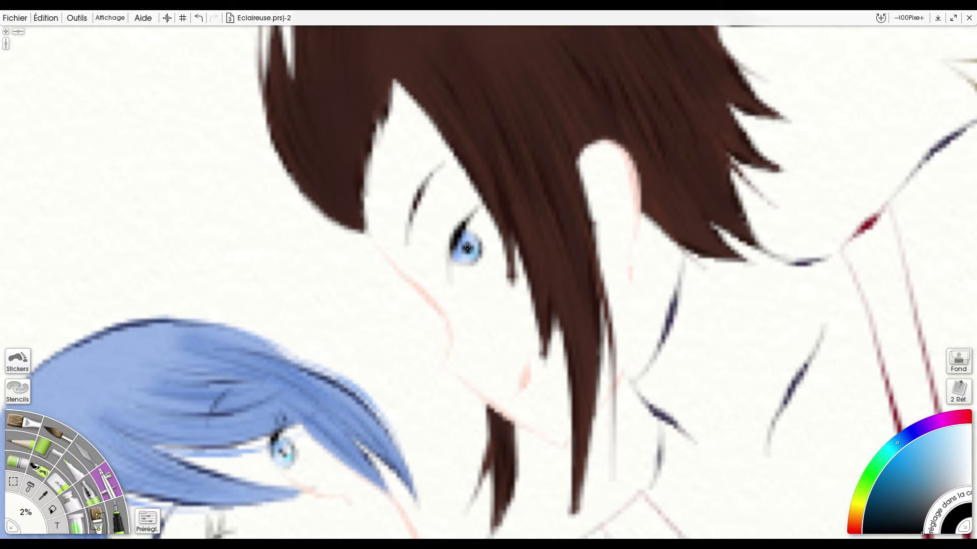
- Select the man's fingerless glove, fill it near-black, shade its edges, and clear the diagonal wrist band back to white
scroll(794, 232, down, 5)
scroll(659, 199, up, 6)
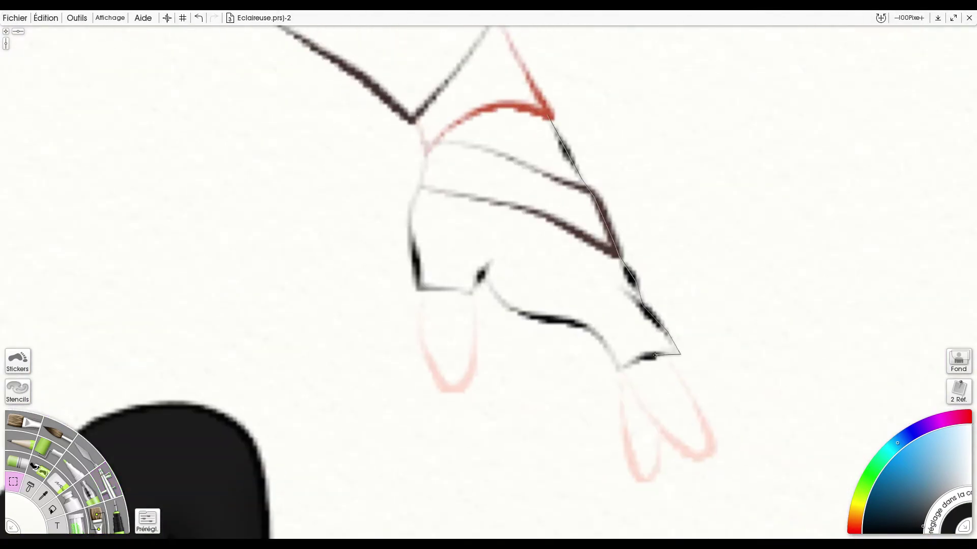
drag(421, 184, 458, 115)
drag(509, 153, 636, 351)
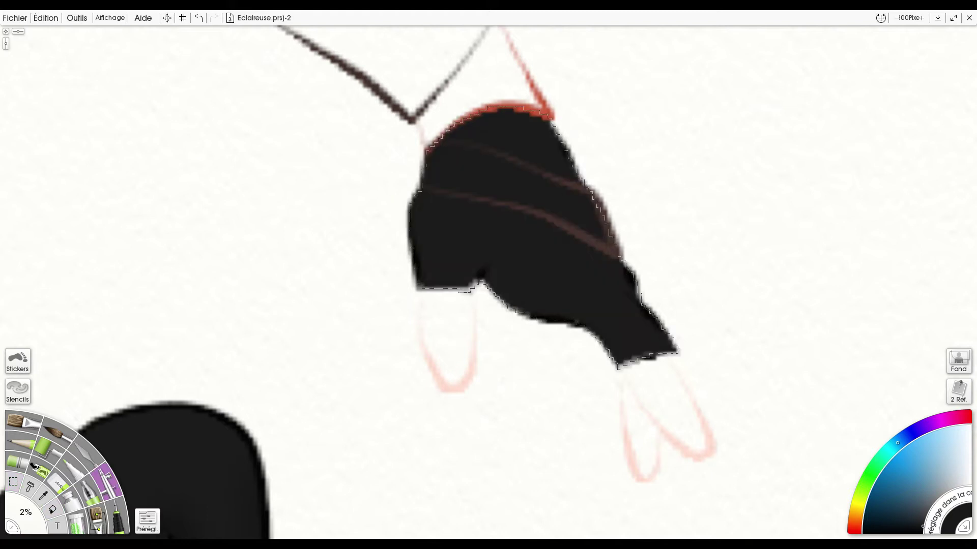
drag(534, 128, 589, 355)
click(57, 480)
key(ctrl+d)
mouse_move(422, 183)
mouse_down()
mouse_move(549, 204)
mouse_move(613, 244)
mouse_up()
- Select the small oval on the man's forearm guard and the shoulder guard's uppermost panel, filling both near-black with shaded edges
mouse_move(509, 76)
mouse_down()
mouse_move(507, 401)
mouse_move(529, 426)
mouse_up()
drag(460, 227, 489, 257)
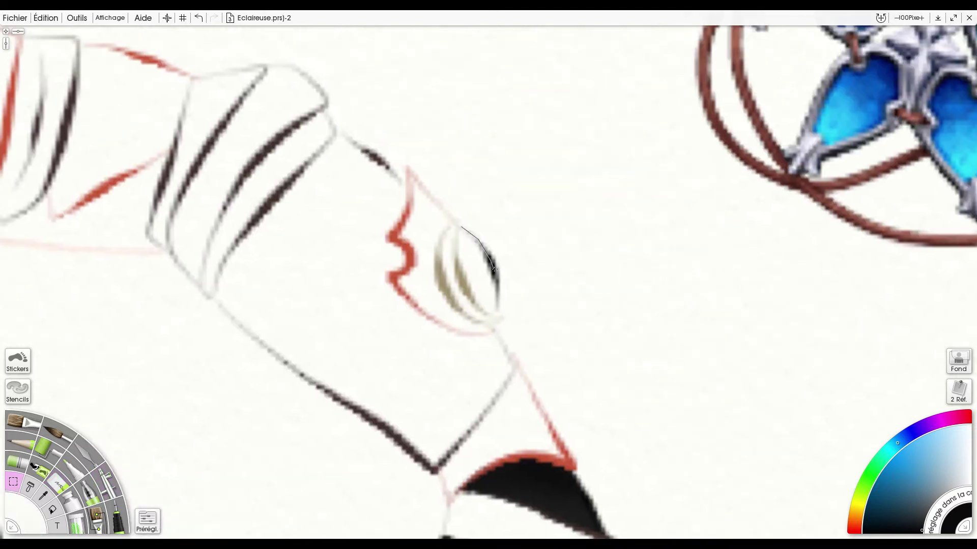
drag(461, 227, 459, 227)
click(109, 470)
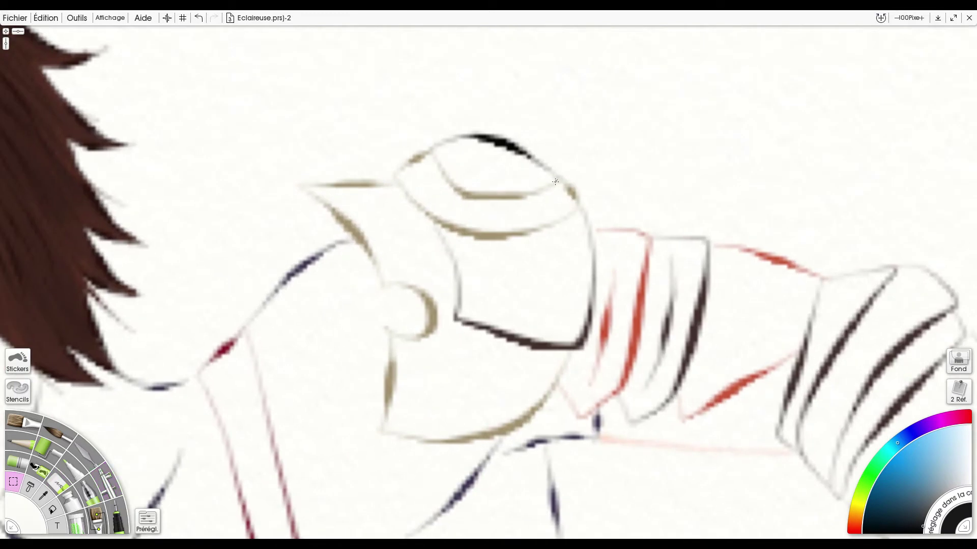
drag(509, 144, 556, 178)
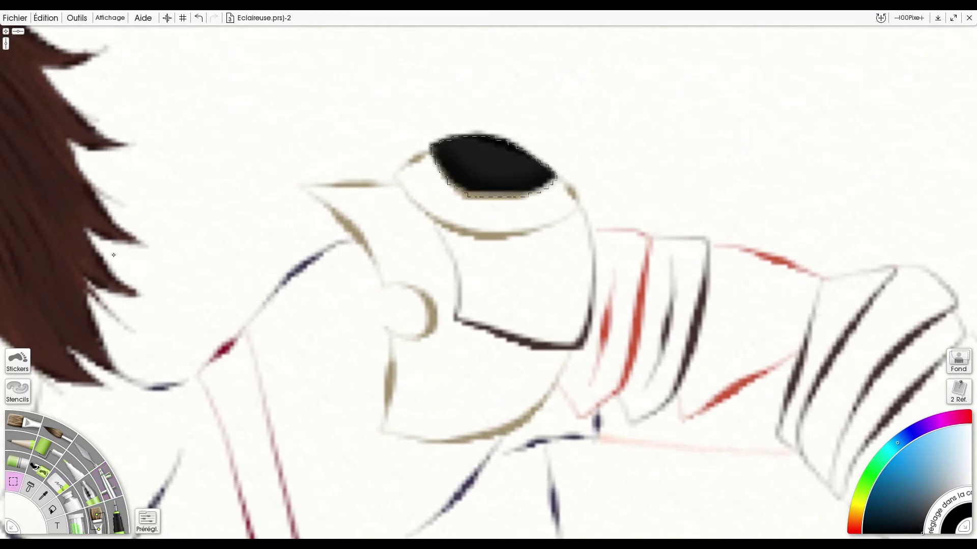
click(57, 480)
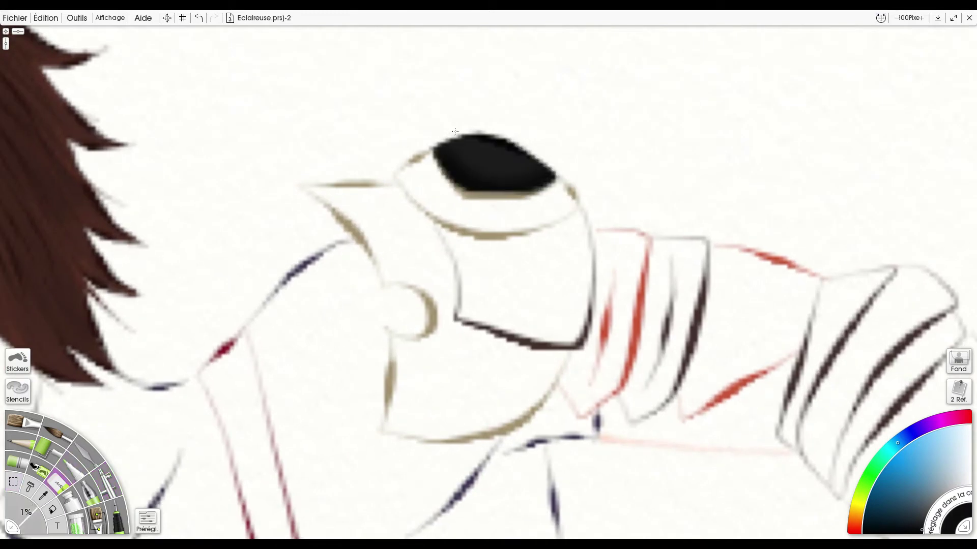
- Select the woman's glove around her fingers, fill it grey-brown, shade its edges, deselect and tidy the outline
key(ctrl+0)
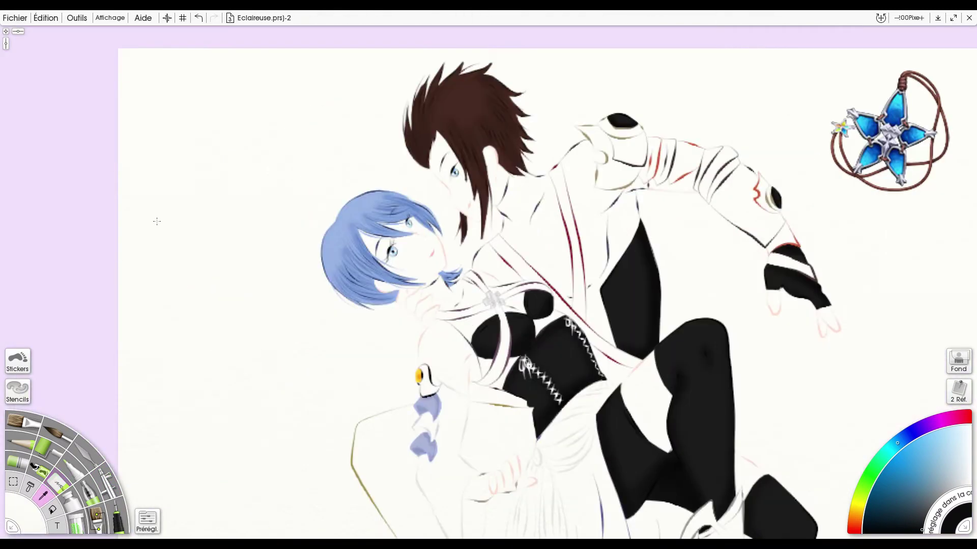
key(s)
scroll(682, 201, up, 6)
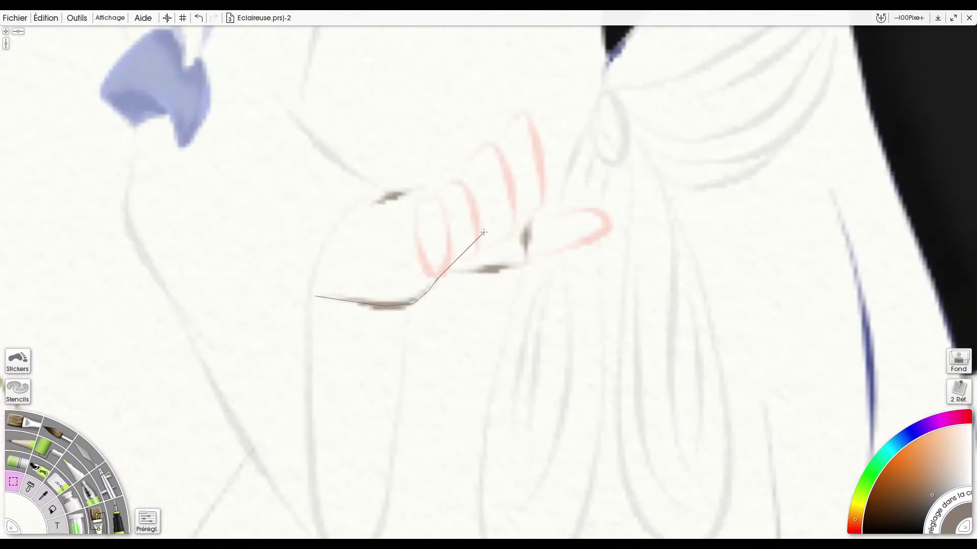
click(513, 230)
click(461, 170)
click(351, 204)
click(315, 295)
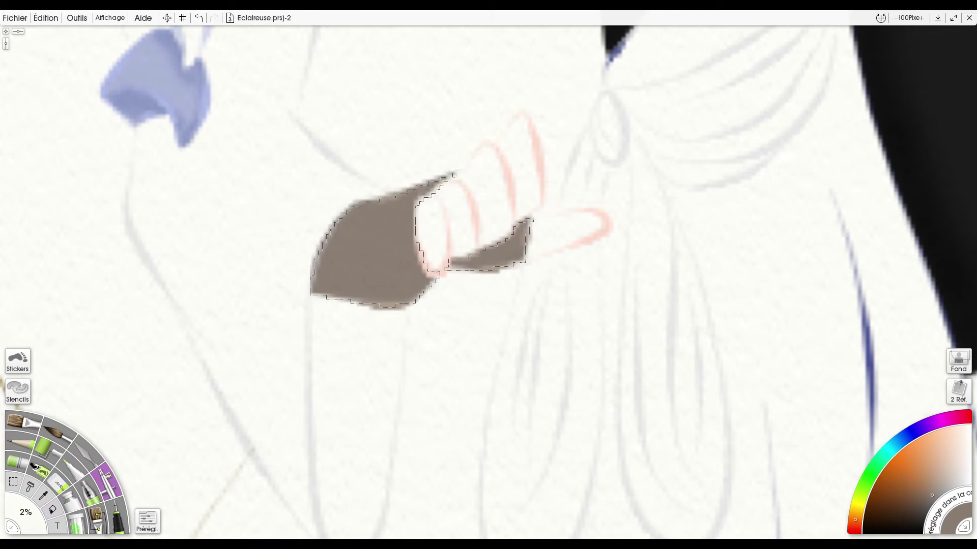
key(ctrl+d)
key(e)
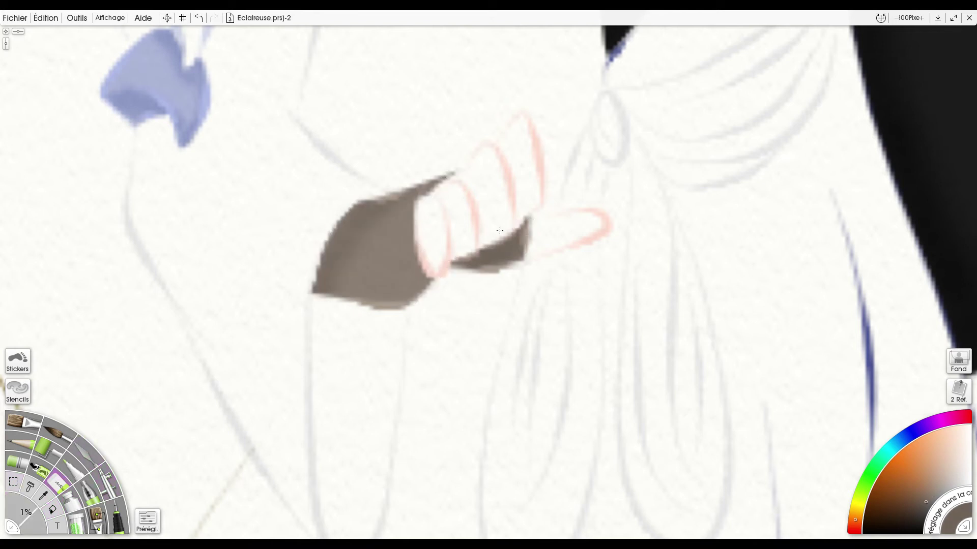
- Select the crossed ribbon straps around the flower clasp on the woman's chest and fill them purple
scroll(524, 163, down, 8)
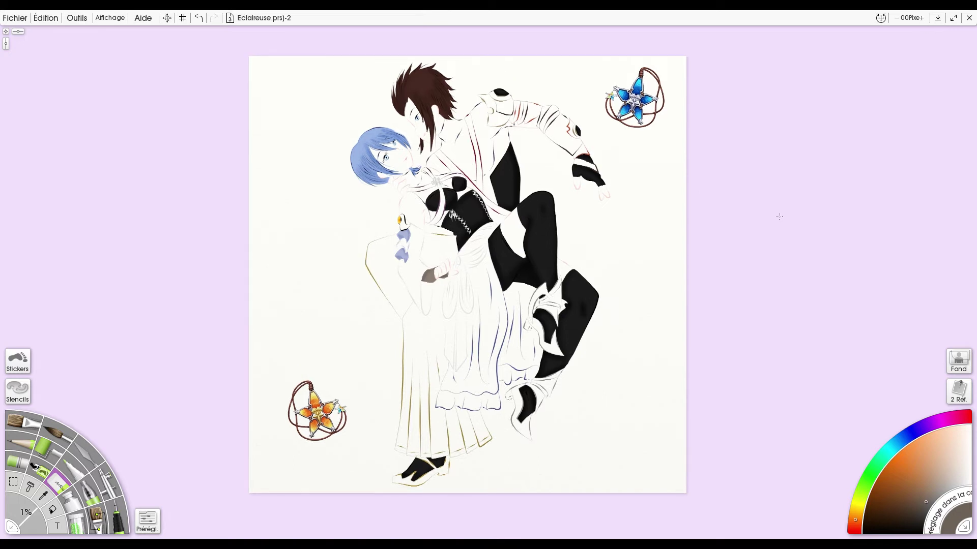
scroll(869, 146, up, 10)
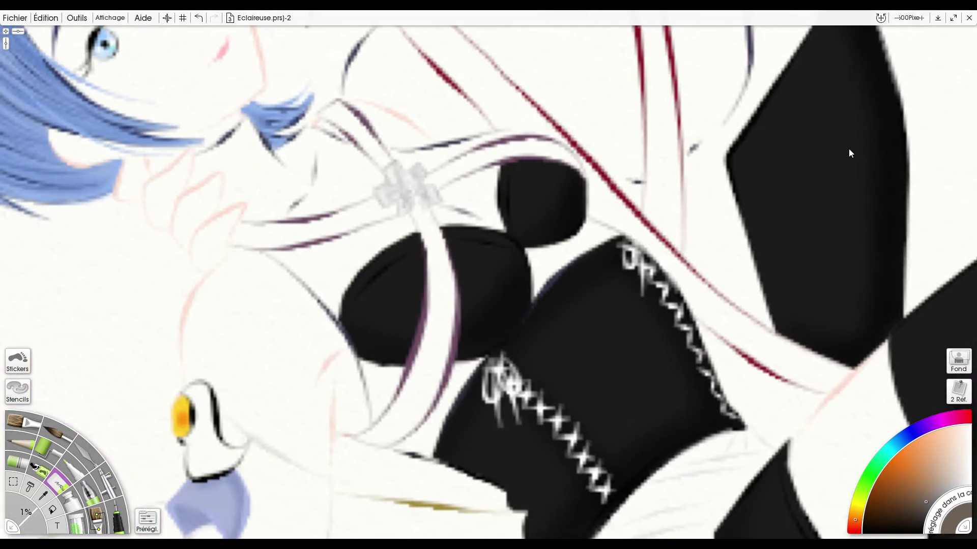
key(s)
mouse_move(422, 468)
mouse_down()
mouse_move(480, 474)
mouse_move(527, 224)
mouse_up()
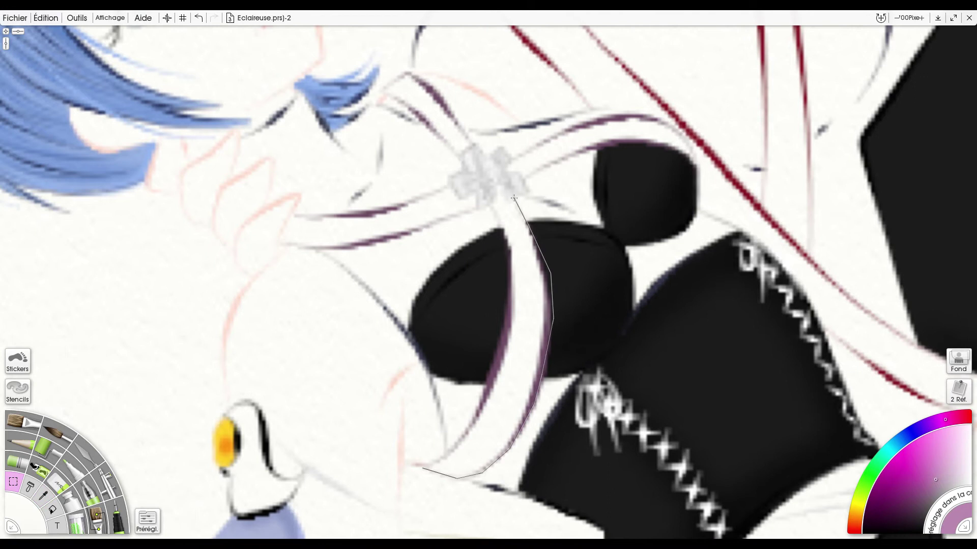
mouse_move(435, 92)
mouse_down()
mouse_move(387, 209)
mouse_move(432, 219)
mouse_move(461, 440)
mouse_move(425, 465)
mouse_move(517, 179)
mouse_up()
key(f)
click(501, 321)
key(ctrl+z)
click(501, 322)
- Shade the purple ribbon straps with a darker tone along their edges, deselect and tidy their outlines
key(a)
key(bracketleft)
key(bracketleft)
key(bracketleft)
key(ctrl+d)
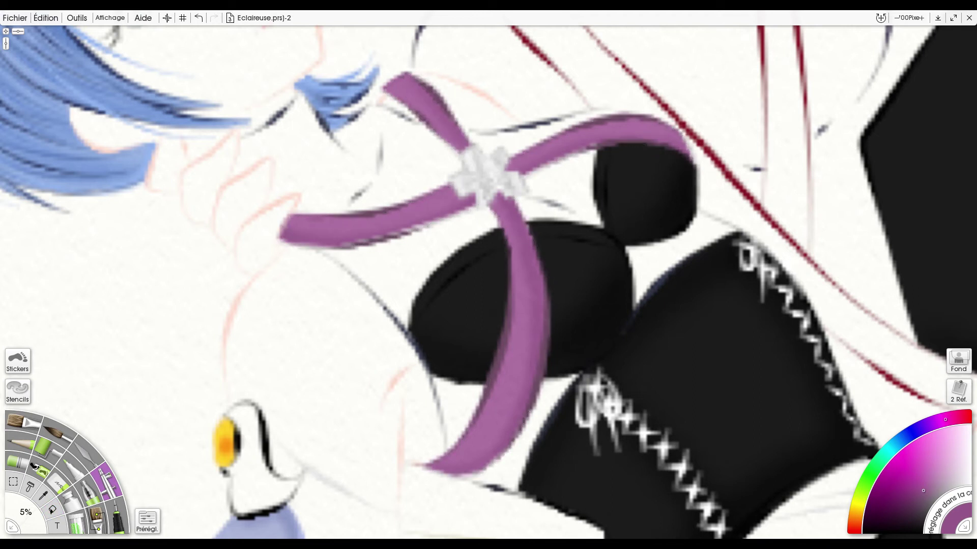
drag(300, 243, 477, 203)
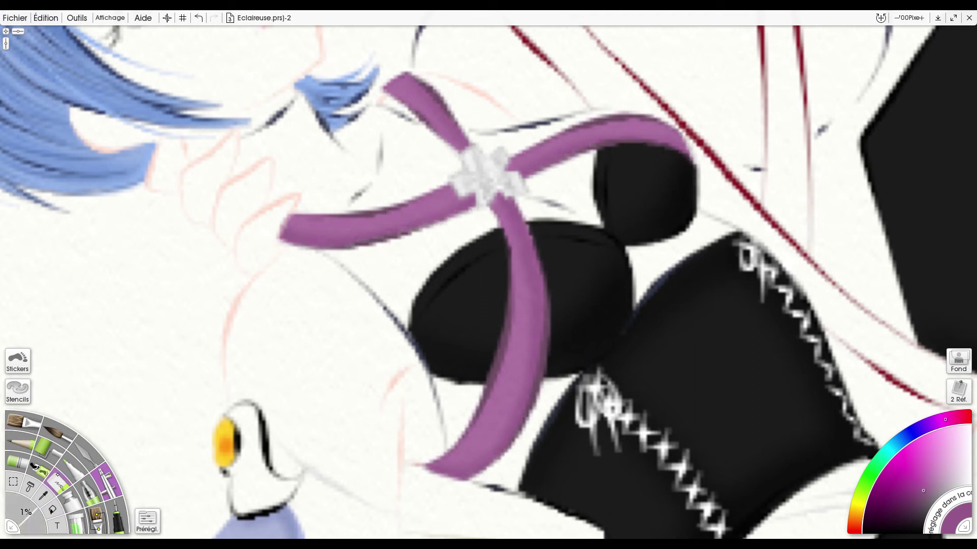
key(bracketleft)
- Select the two long bands crossing the man's torso, fill them dark red, shade their edges and deselect
scroll(870, 141, down, 3)
scroll(870, 141, down, 2)
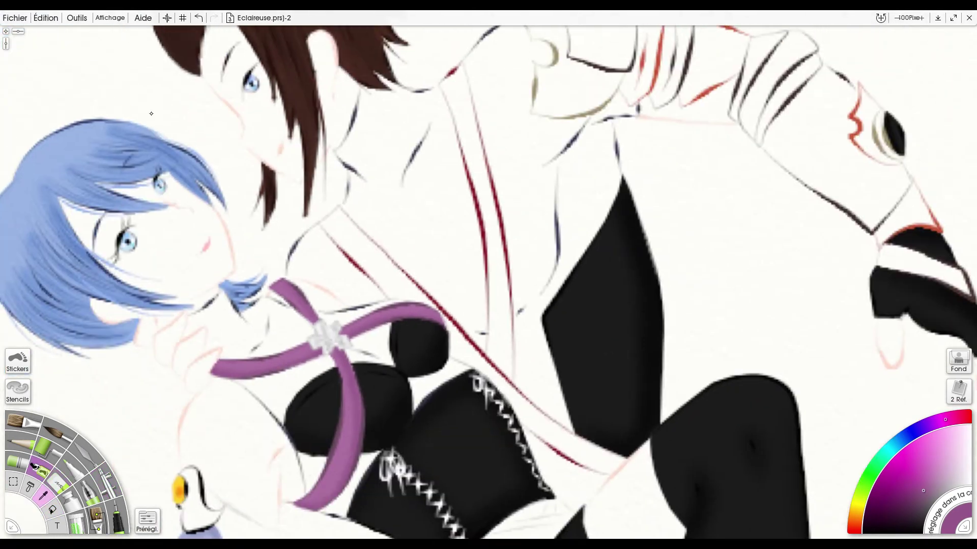
alt+click(153, 121)
mouse_move(449, 317)
mouse_down()
mouse_move(471, 133)
mouse_move(509, 305)
mouse_move(628, 454)
mouse_up()
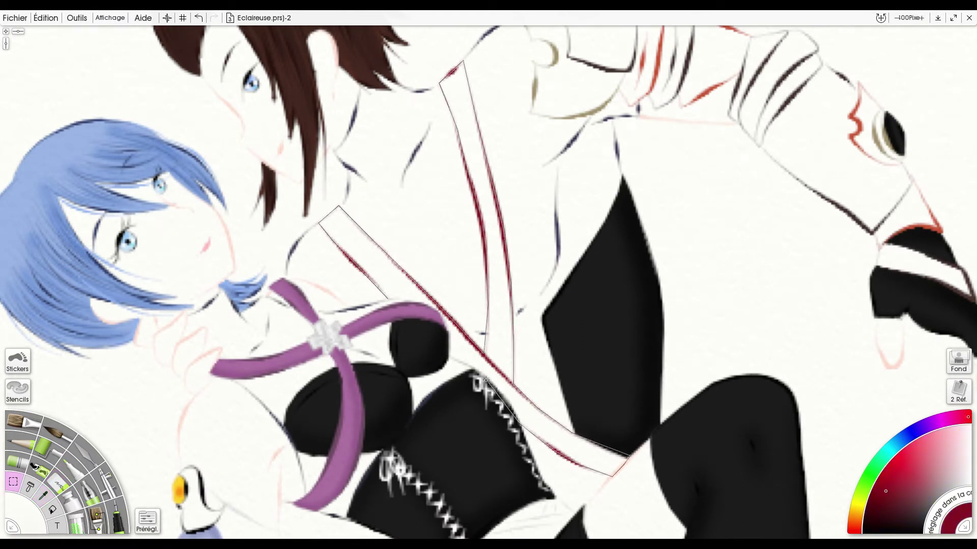
key(f)
click(447, 77)
click(883, 497)
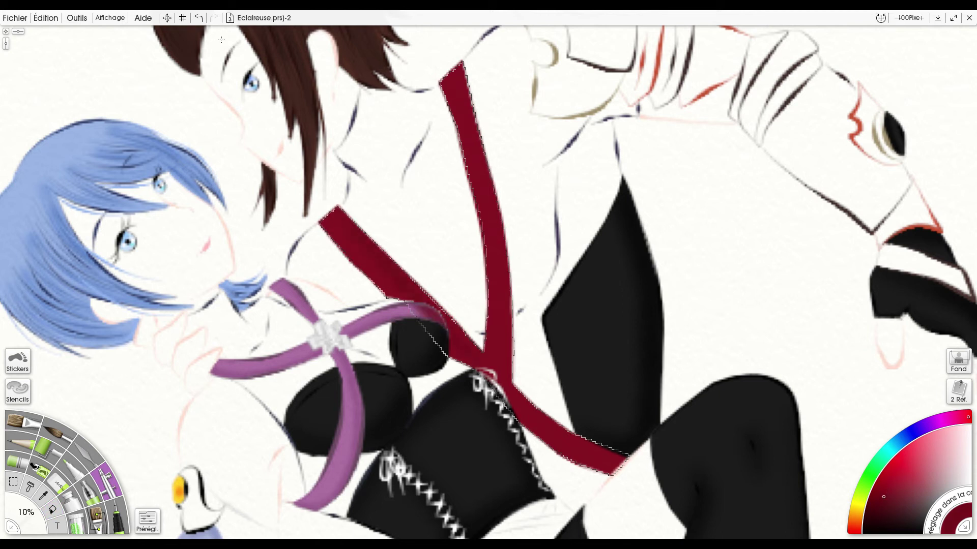
key(ctrl+d)
alt+click(160, 119)
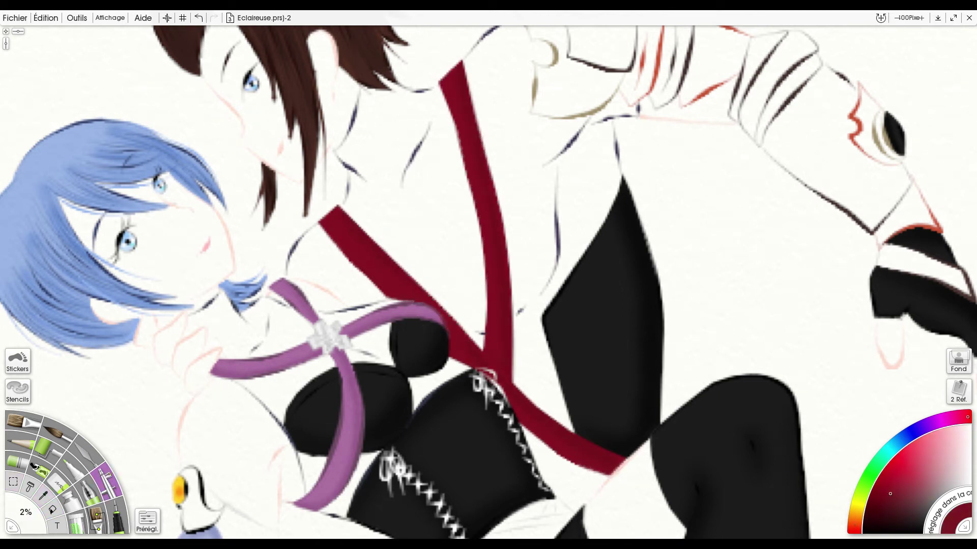
- Fill the woman's armband beside the yellow gem near-black and the middle ruffle below it pale grey-lavender, shading both
drag(179, 488, 329, 197)
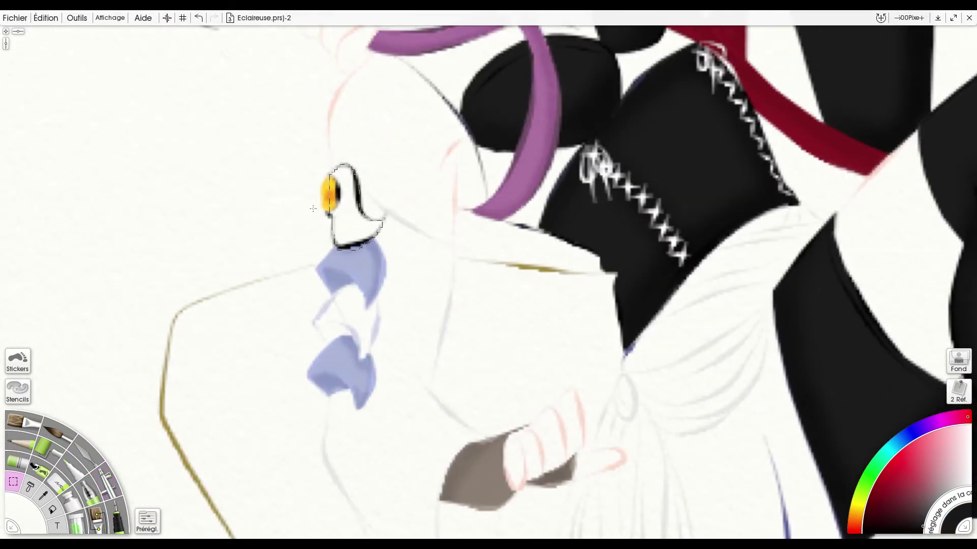
key(ctrl+f)
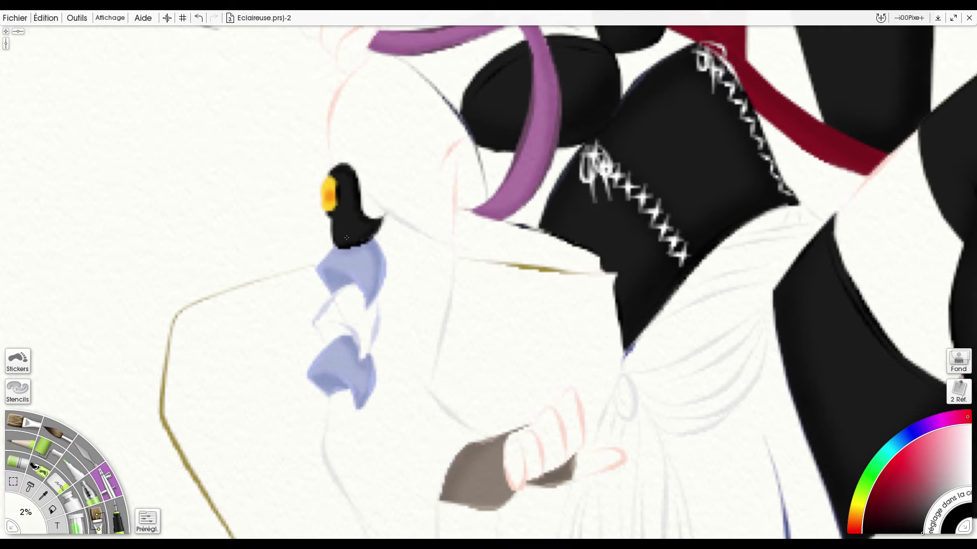
drag(373, 289, 371, 350)
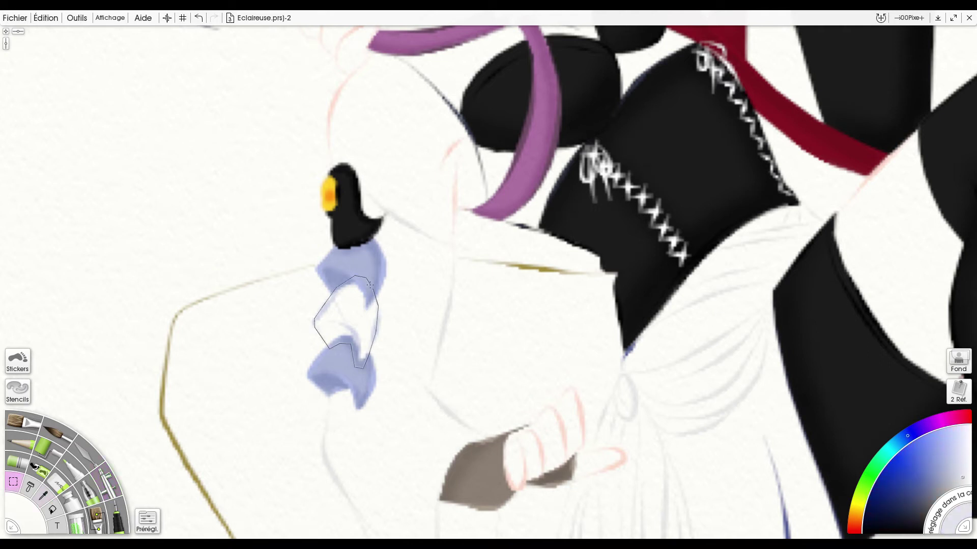
drag(356, 276, 359, 279)
key(ctrl+f)
- Select the woman's waist sash with its bow loops and hanging tails, fill it very pale lavender, shade its folds and deselect
scroll(469, 300, down, 5)
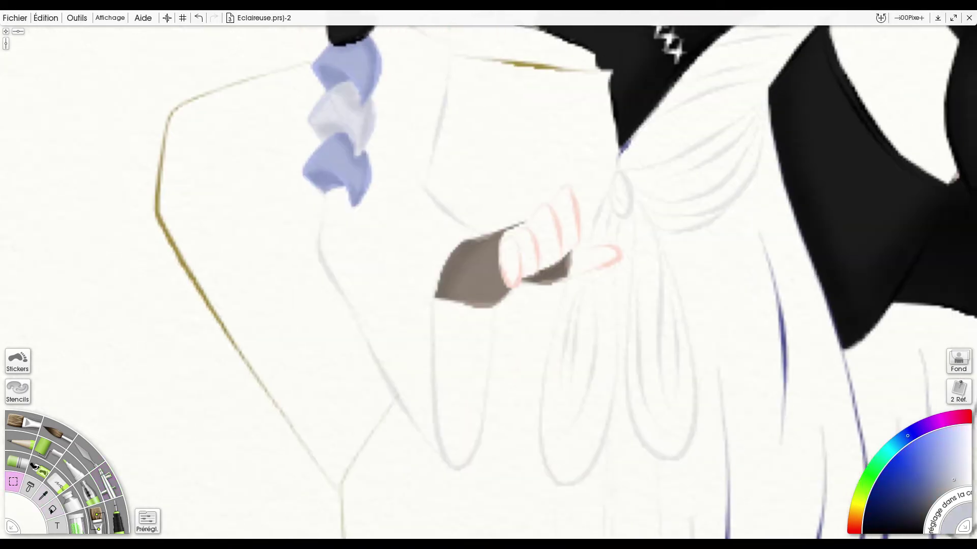
scroll(469, 300, down, 3)
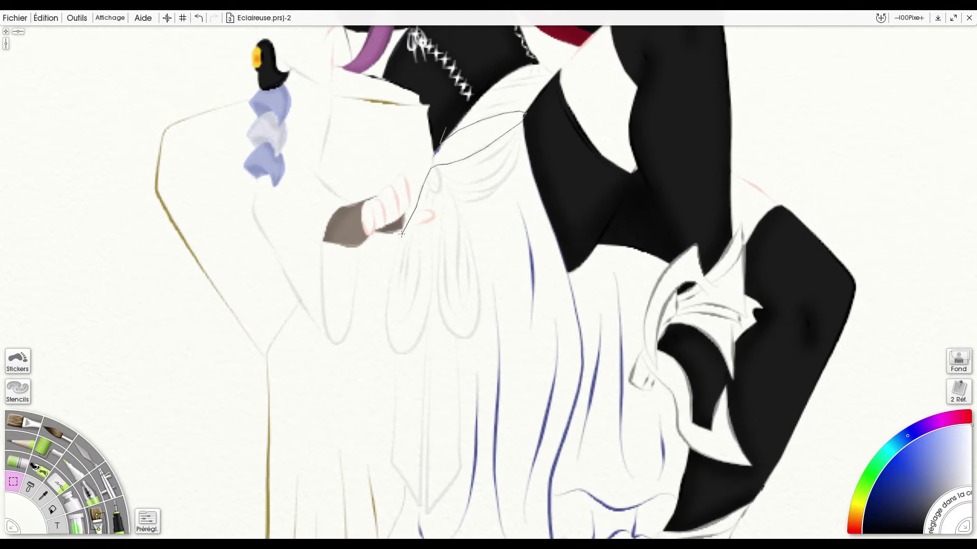
drag(396, 446, 423, 333)
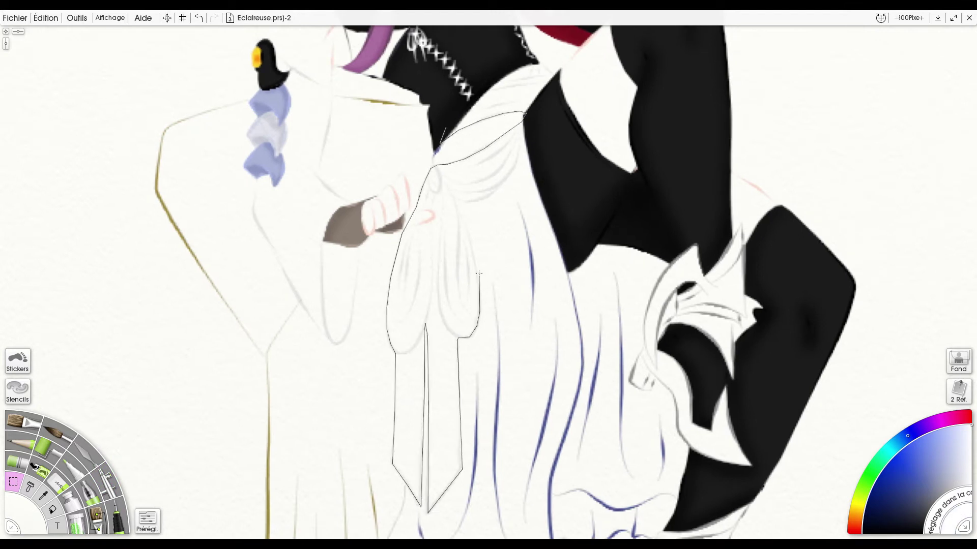
drag(543, 61, 544, 64)
key(ctrl+f)
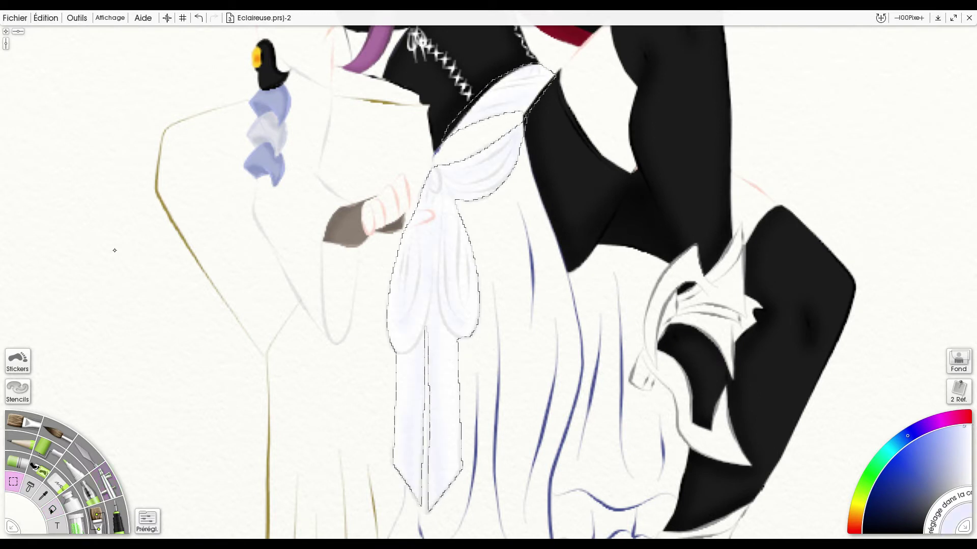
key(a)
scroll(515, 217, up, 3)
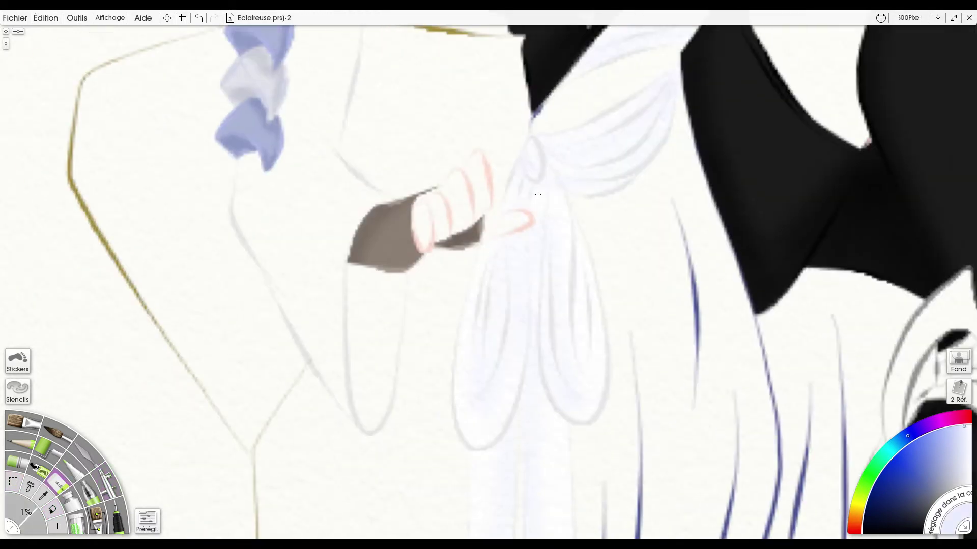
- Select the woman's top behind the purple straps, fill it dark slate blue, shade it and deselect
scroll(538, 195, down, 5)
scroll(316, 125, up, 5)
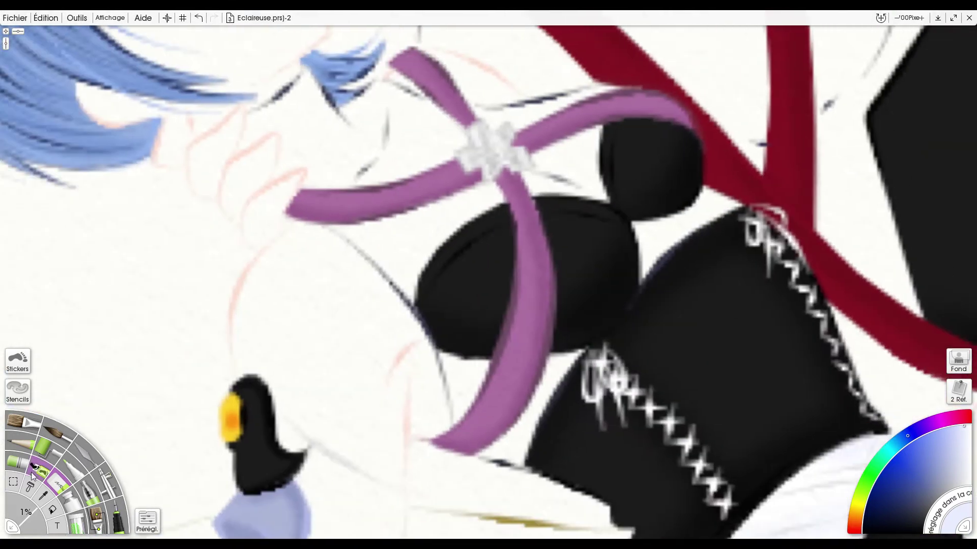
key(alt)
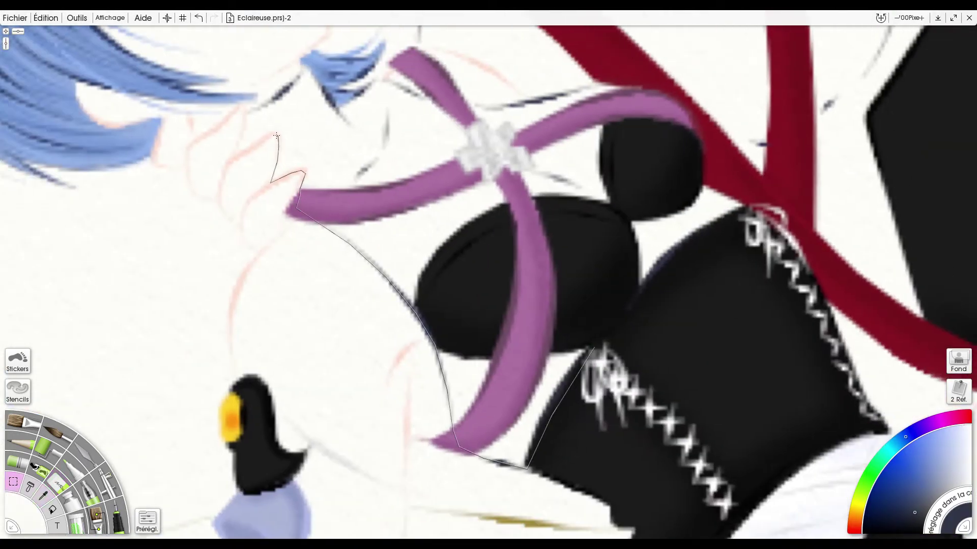
drag(725, 193, 748, 206)
key(f)
click(407, 254)
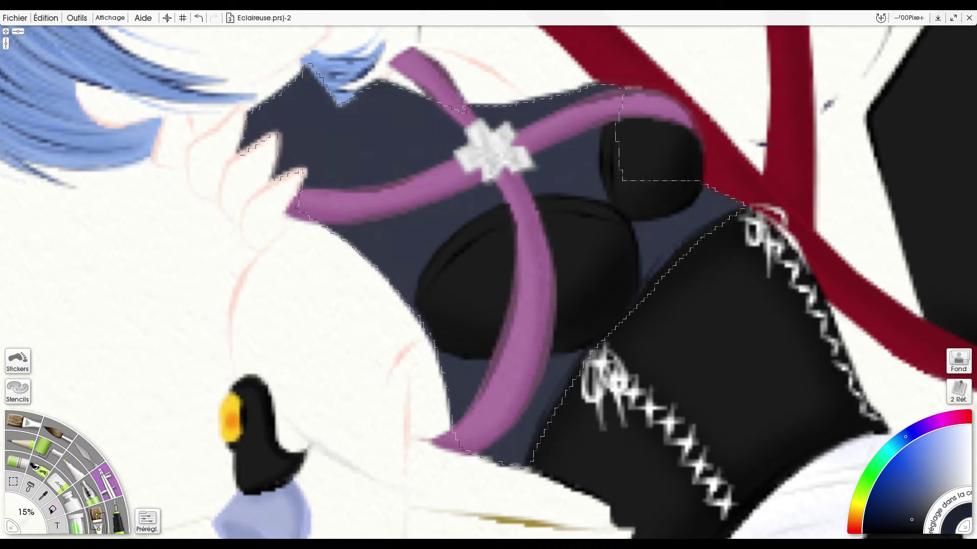
scroll(489, 279, down, 5)
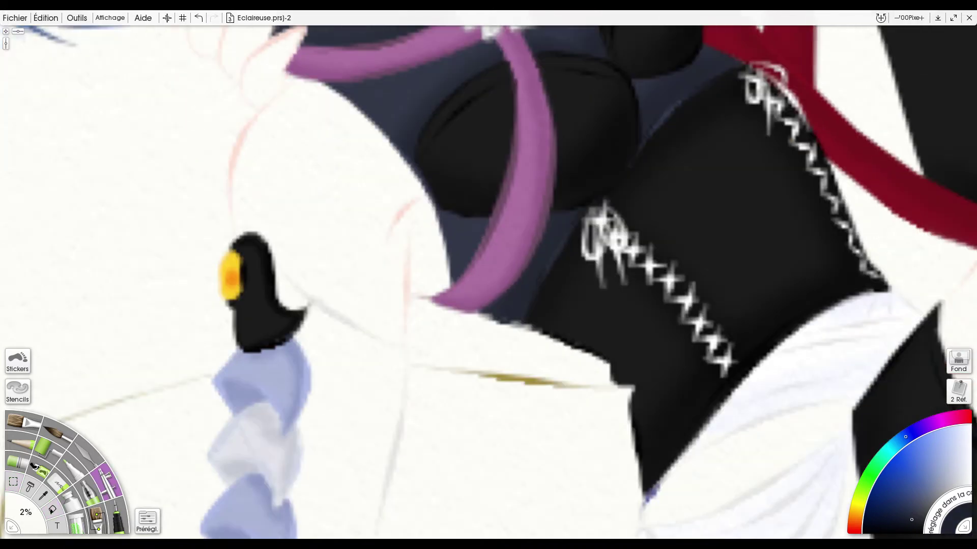
- Select the woman's long hanging sleeve beside the ruffles and fill it very pale lavender
scroll(545, 245, down, 5)
key(s)
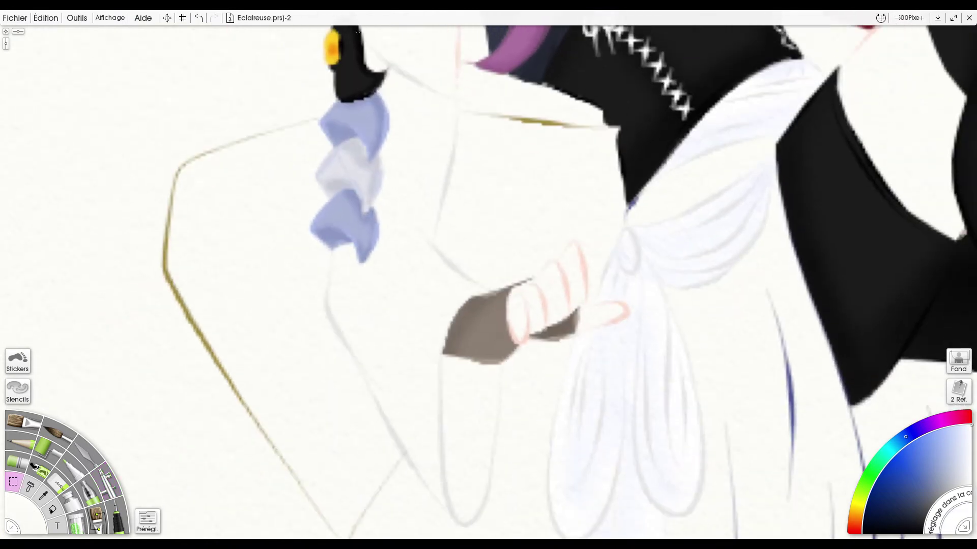
click(359, 89)
key(f)
click(317, 297)
scroll(316, 296, down, 5)
- Select the man's shoulder armour and the rim of his forearm gem, fill both golden tan, shade them and deselect
scroll(876, 81, up, 5)
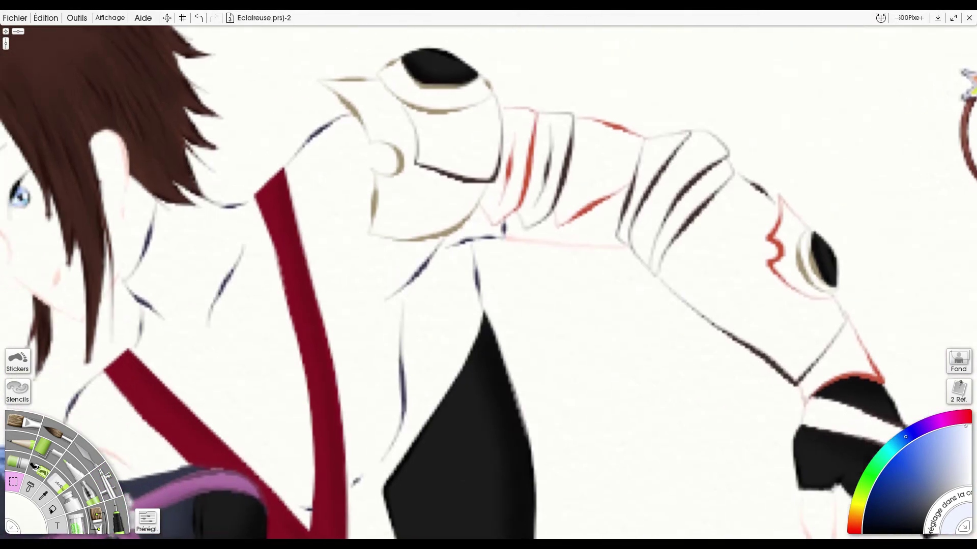
scroll(488, 283, left, 1)
alt+click(432, 108)
scroll(489, 283, right, 3)
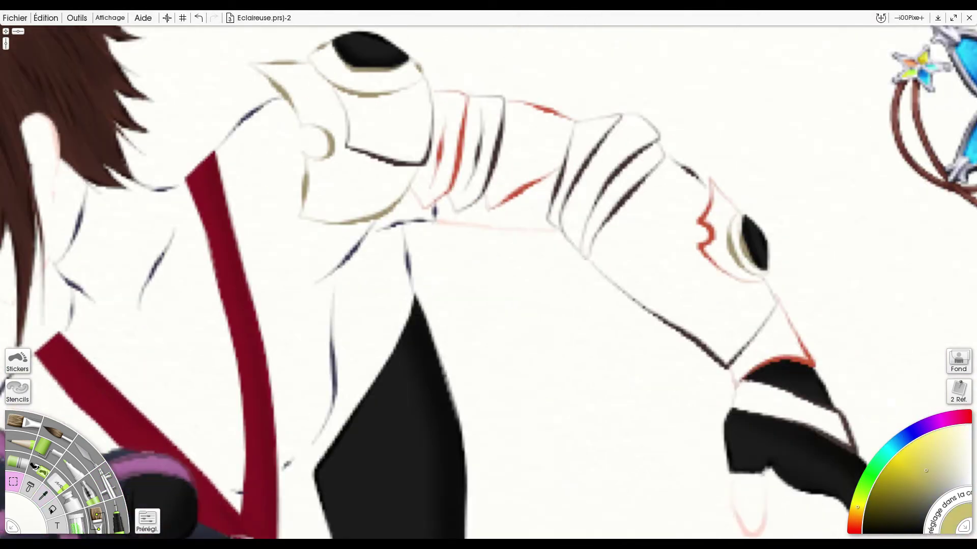
scroll(488, 282, left, 2)
scroll(488, 282, up, 1)
drag(379, 77, 310, 79)
mouse_move(437, 104)
mouse_down()
mouse_move(763, 239)
mouse_move(745, 246)
mouse_up()
click(746, 246)
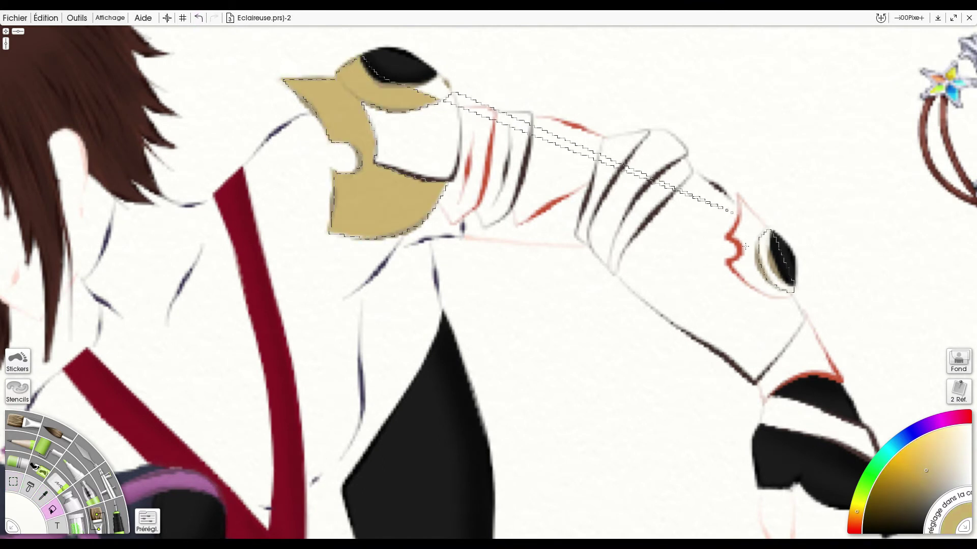
click(108, 481)
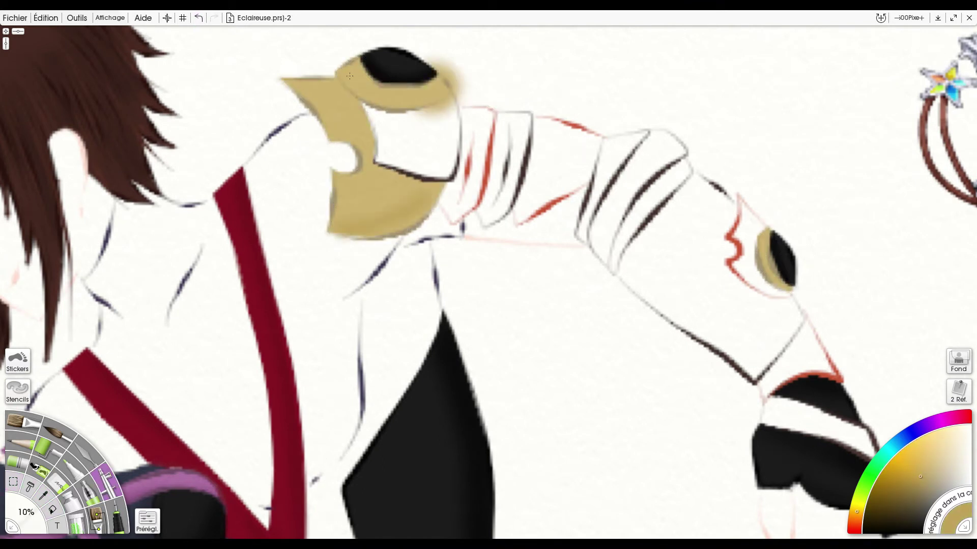
mouse_move(460, 63)
mouse_down()
mouse_move(452, 94)
mouse_move(417, 114)
mouse_up()
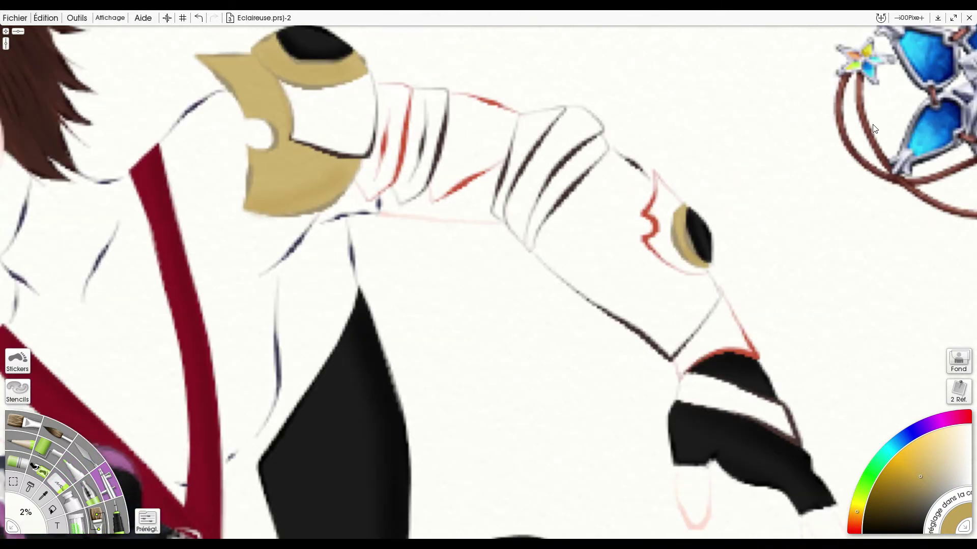
- Select the man's two upper-arm bands, the forearm gem's surround and the wrist triangle, fill them orange, shade and deselect
alt+click(402, 149)
drag(349, 172, 413, 90)
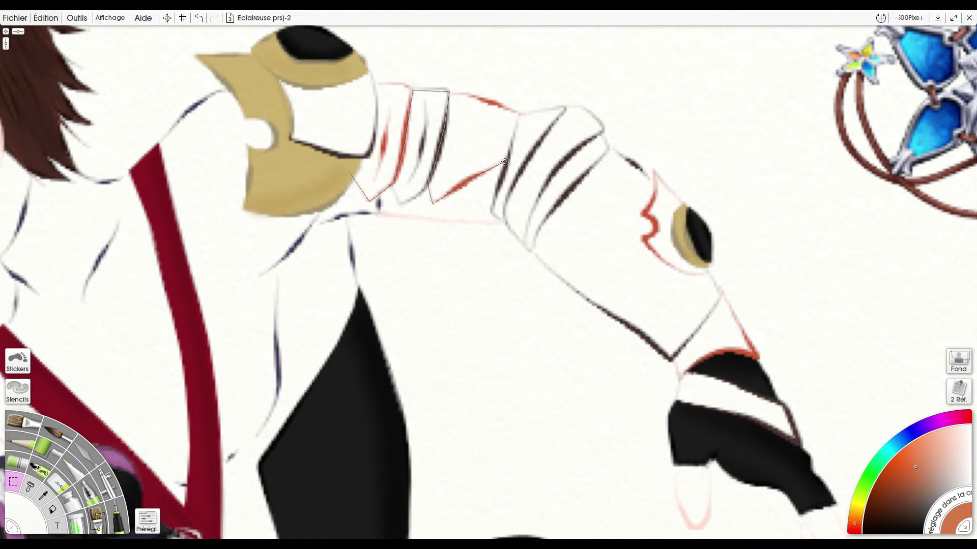
click(680, 201)
double_click(378, 100)
drag(397, 143, 708, 351)
key(ctrl+d)
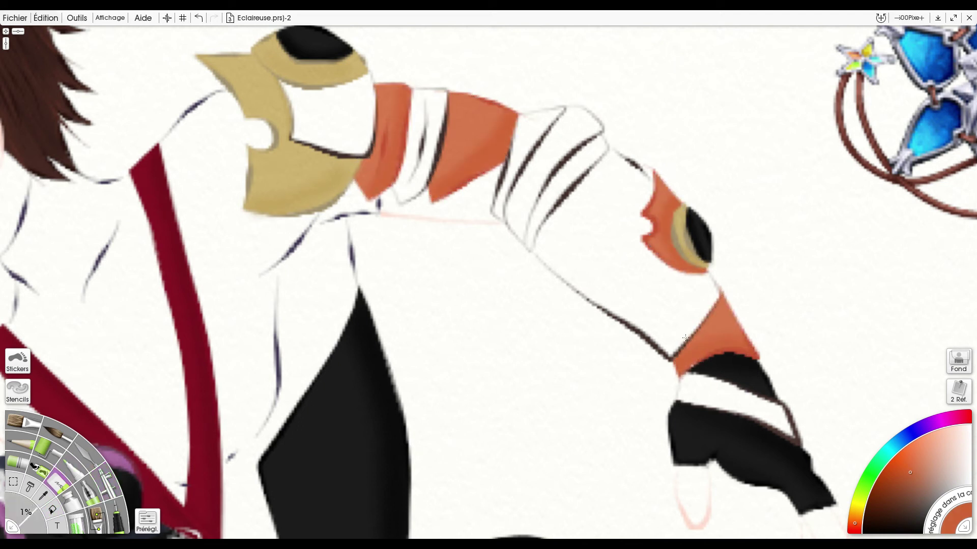
- Select the armour plates of the woman's upper boot, fill them light silver-grey and shade their edges and folds
scroll(698, 263, down, 3)
scroll(592, 170, up, 5)
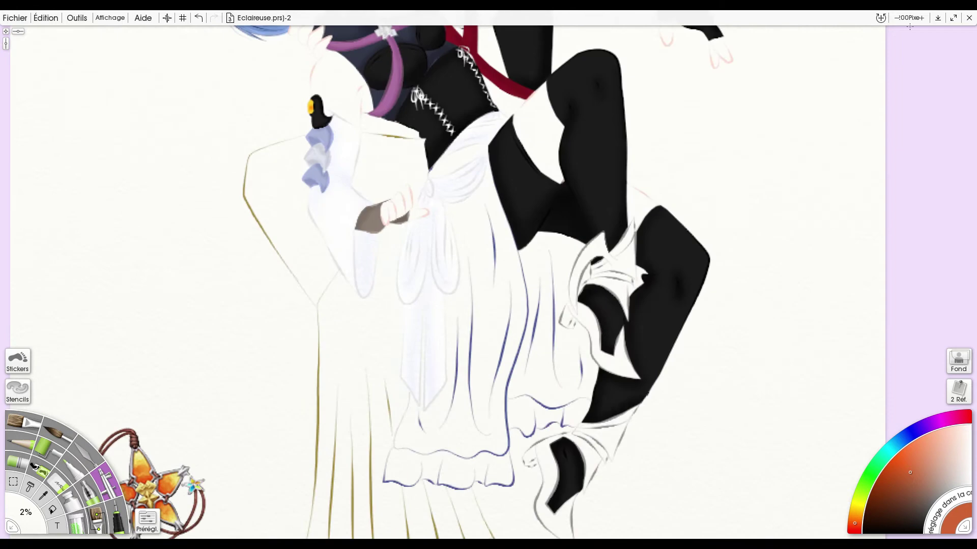
key(s)
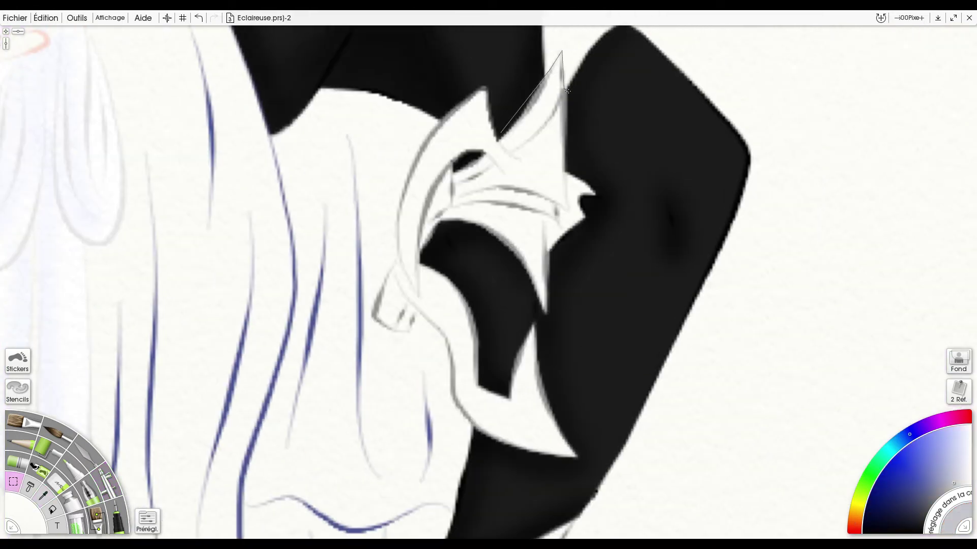
mouse_move(547, 237)
mouse_down()
mouse_move(589, 460)
mouse_move(452, 395)
mouse_up()
mouse_move(402, 193)
mouse_down()
mouse_move(483, 77)
mouse_move(501, 131)
mouse_move(504, 447)
mouse_move(560, 453)
mouse_up()
key(a)
drag(534, 396, 555, 152)
key(s)
drag(454, 164, 447, 207)
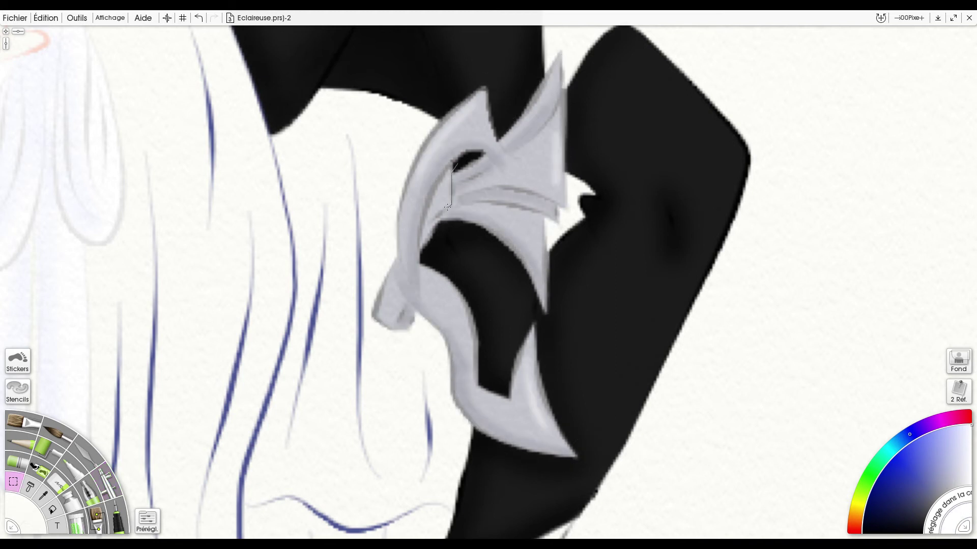
drag(456, 162, 456, 162)
- Select the armour plates of the woman's lower boot, fill them light silver-grey, shade their edges and deselect
scroll(353, 443, down, 5)
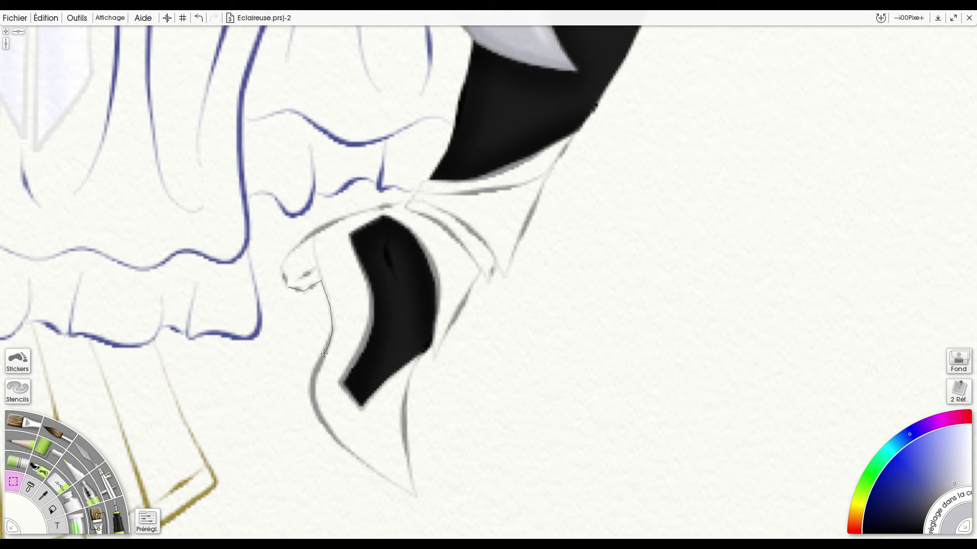
drag(372, 208, 331, 219)
key(a)
drag(316, 264, 549, 163)
drag(331, 229, 420, 494)
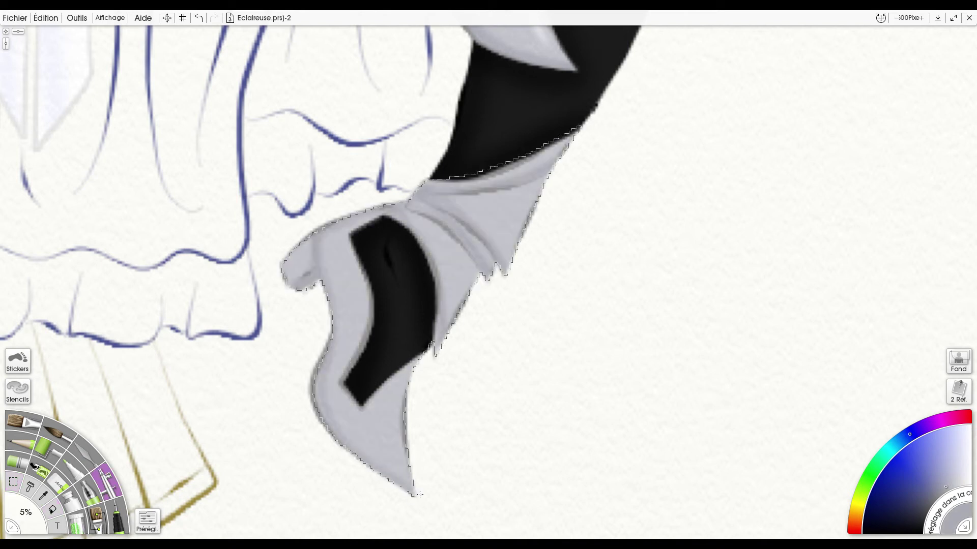
mouse_move(404, 457)
mouse_down()
mouse_move(458, 295)
mouse_move(560, 143)
mouse_up()
key(ctrl+d)
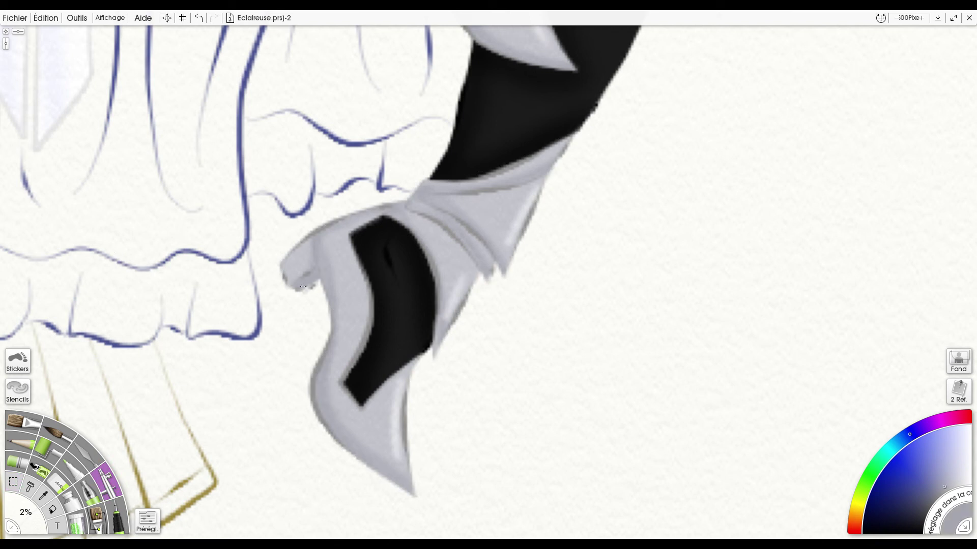
- Select the shoe and its strap below the pleated hem, fill them golden tan, shade the edges and deselect
scroll(303, 287, down, 5)
scroll(559, 295, up, 5)
key(alt)
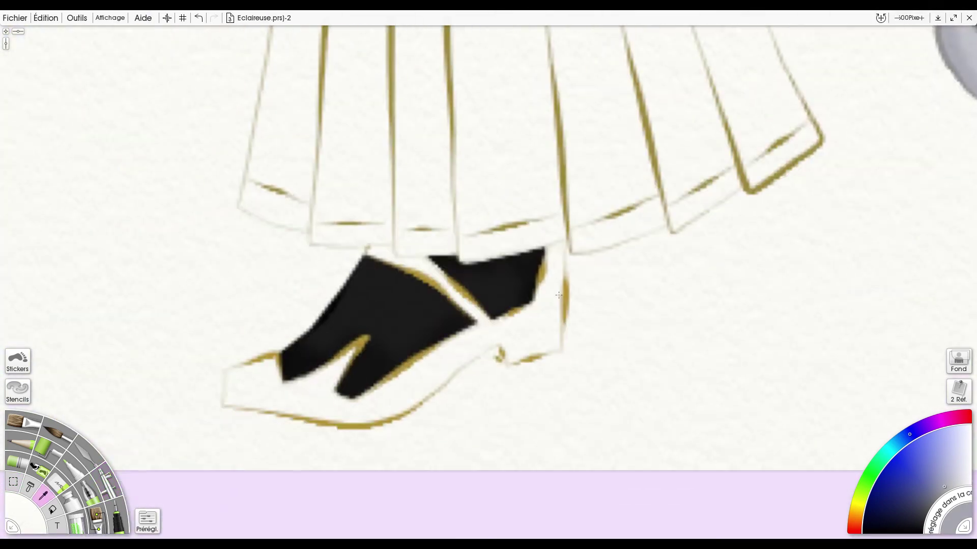
alt+click(562, 295)
drag(223, 404, 458, 320)
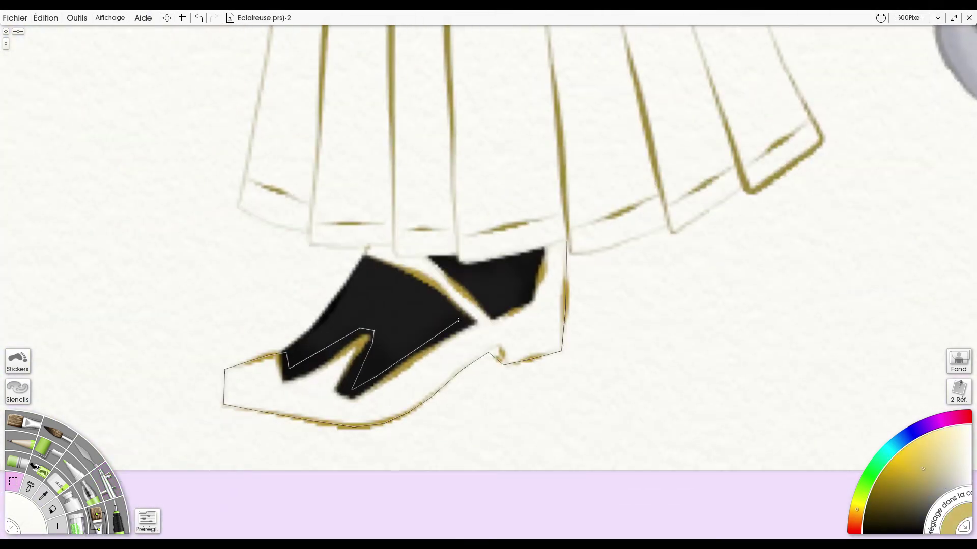
drag(517, 300, 555, 350)
key(f)
click(555, 350)
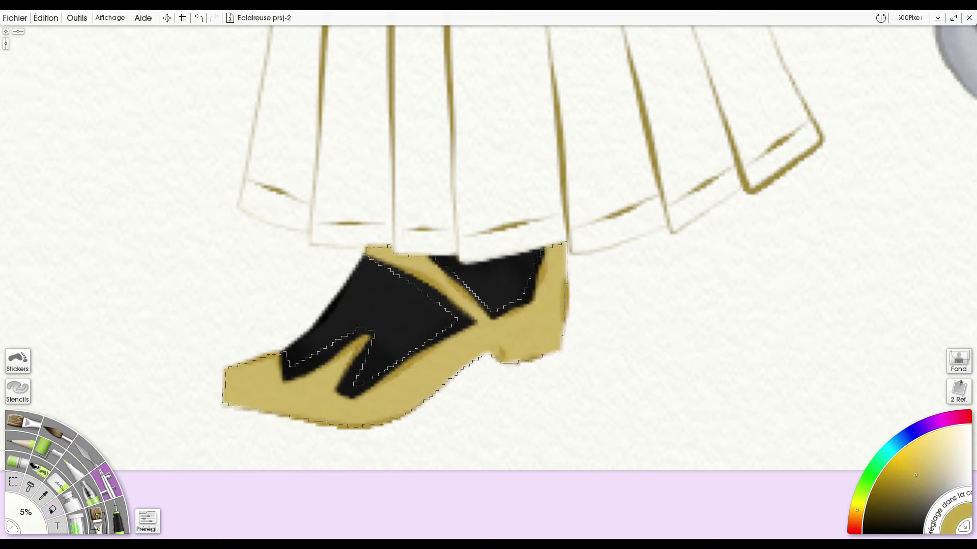
key(ctrl+d)
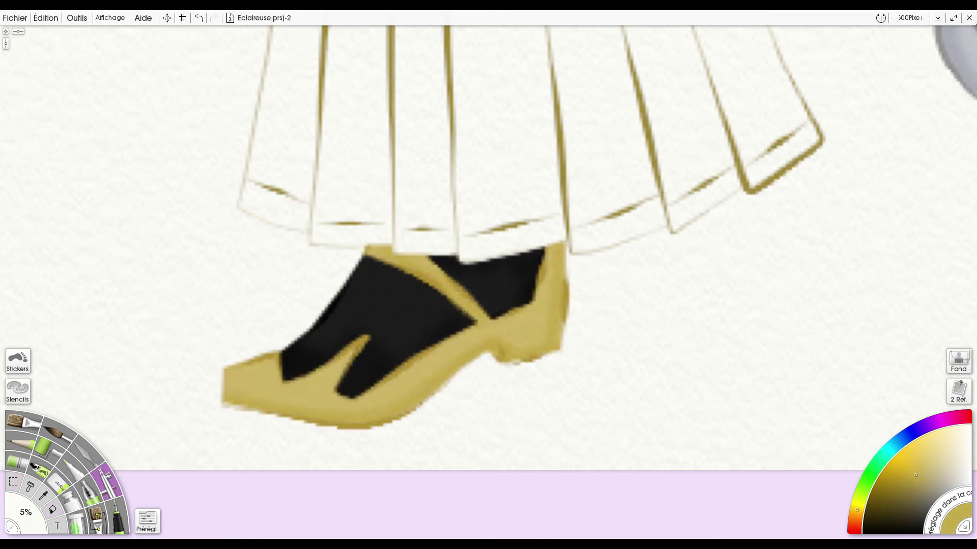
- Select the remaining white sections of the man's sleeve and glove, fill them dark brown, shade the folds and deselect
scroll(525, 359, down, 5)
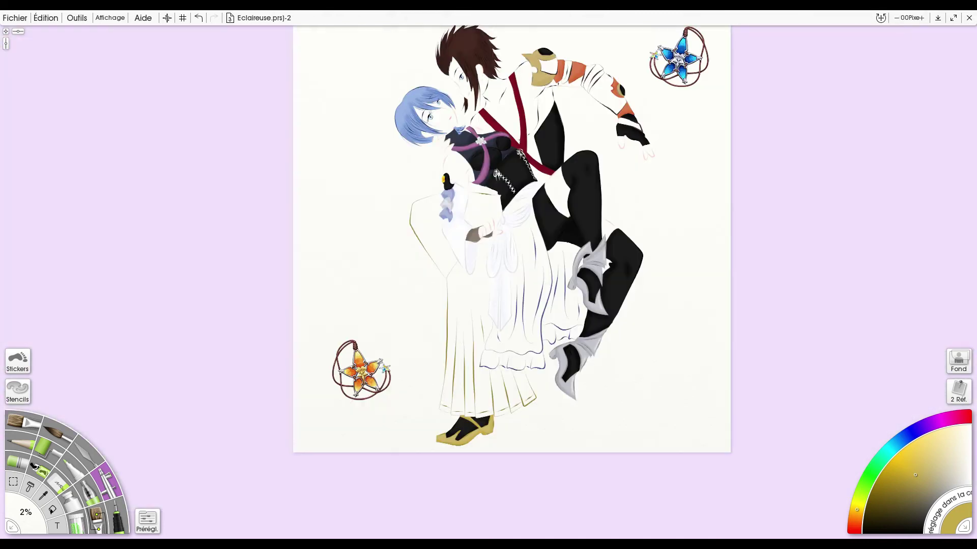
scroll(579, 302, up, 5)
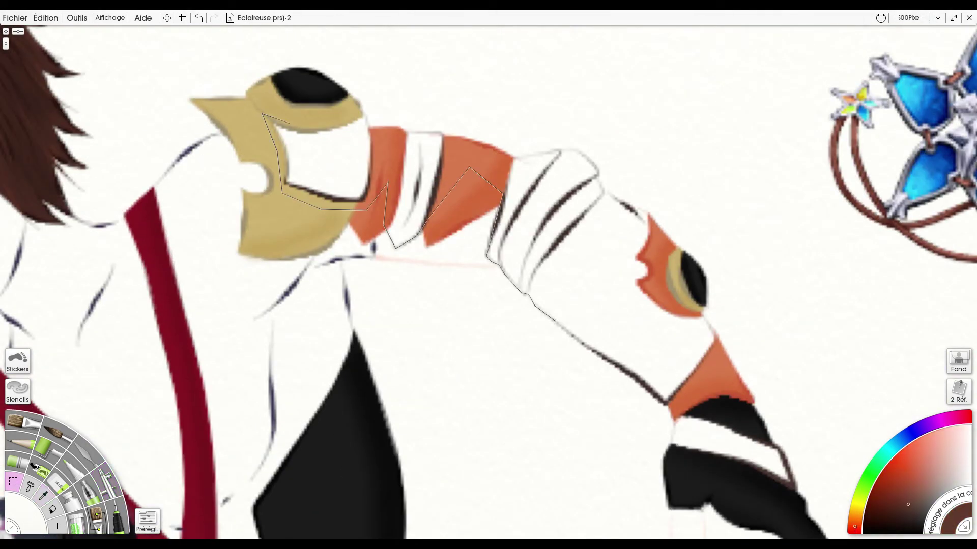
click(793, 494)
click(775, 447)
click(680, 408)
click(433, 133)
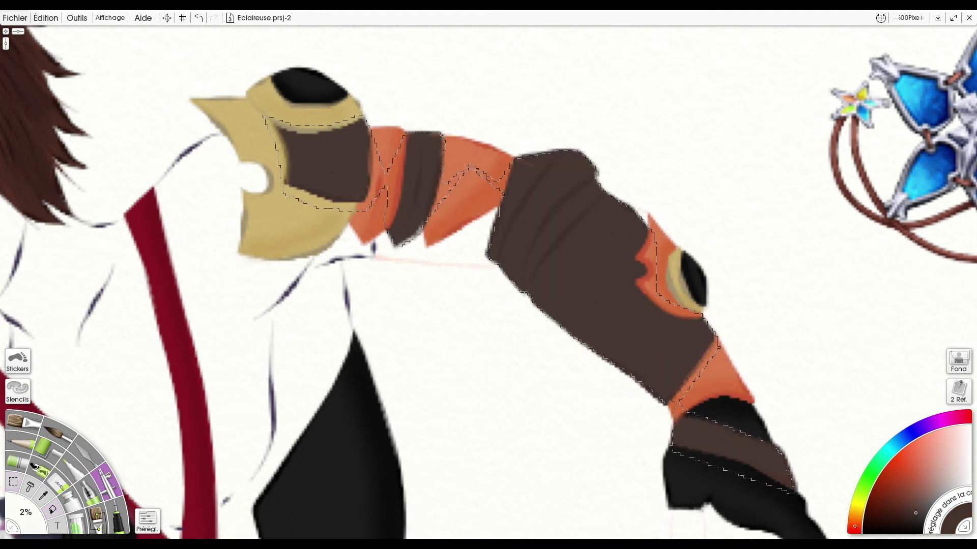
key(ctrl+d)
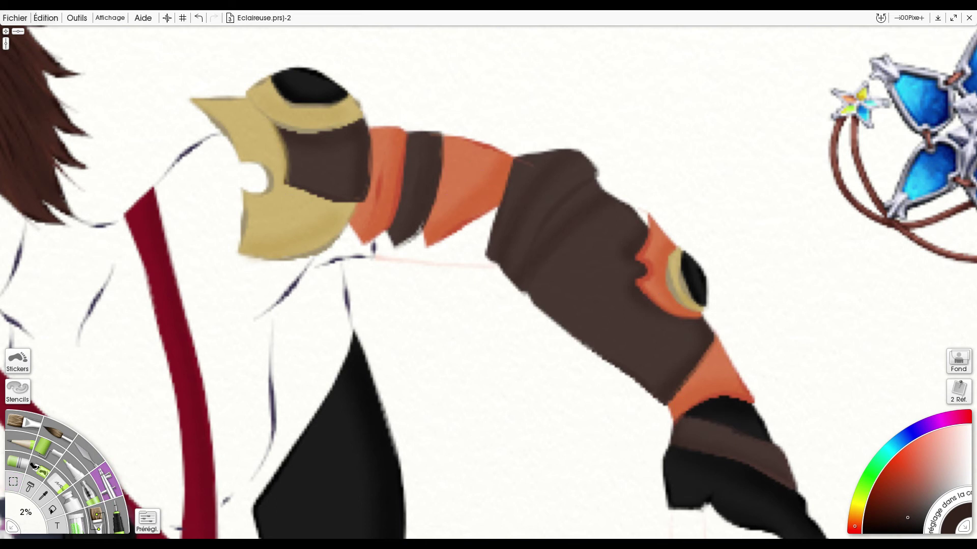
scroll(419, 219, down, 1)
key(bracketleft)
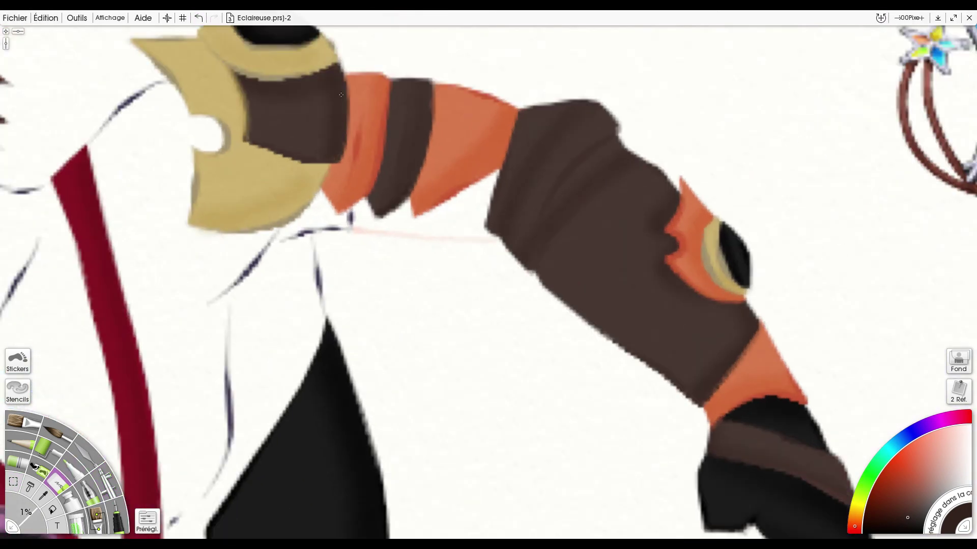
- Select the woman's skirt with its ruffled hem and fill it periwinkle blue around the sash
scroll(543, 105, down, 5)
scroll(170, 270, up, 5)
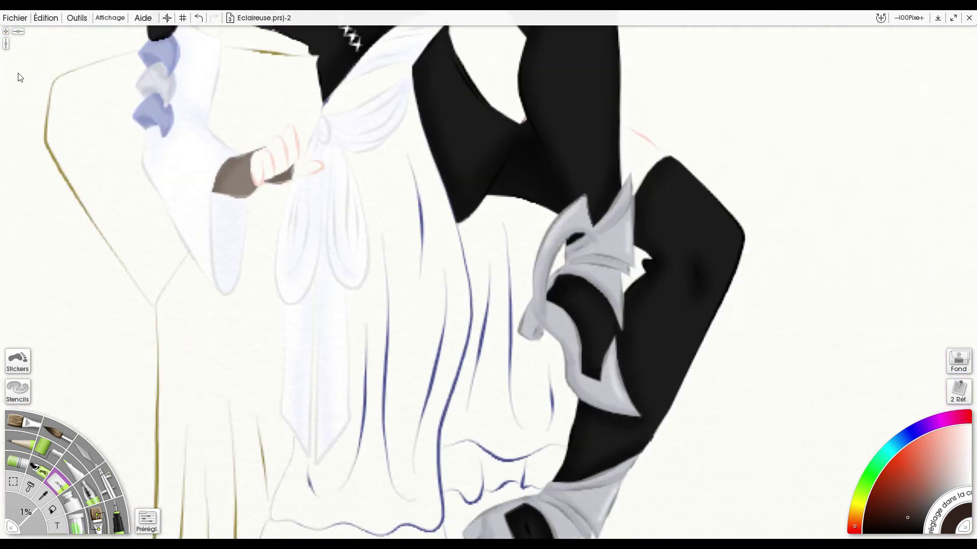
alt+click(169, 270)
mouse_move(332, 362)
mouse_down()
mouse_move(455, 352)
mouse_move(649, 372)
mouse_up()
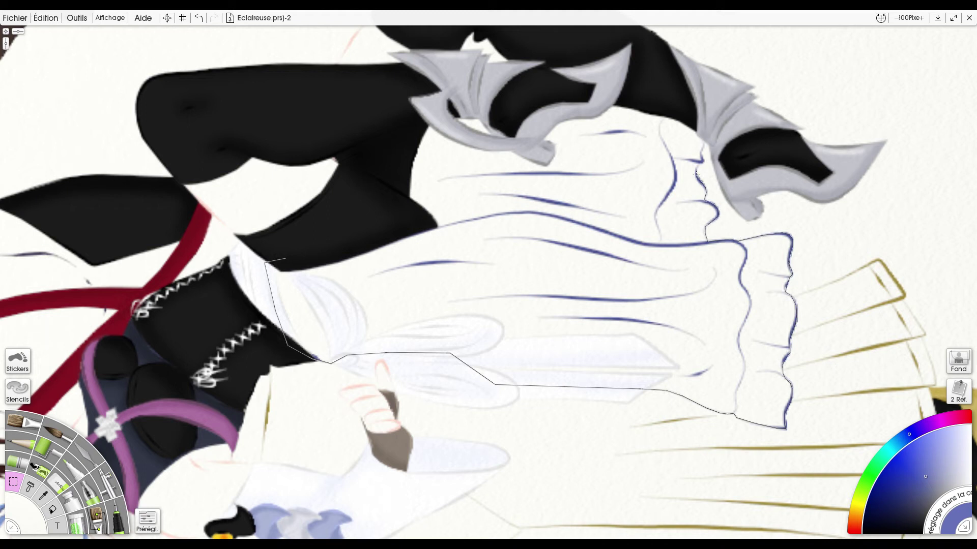
drag(399, 174, 267, 262)
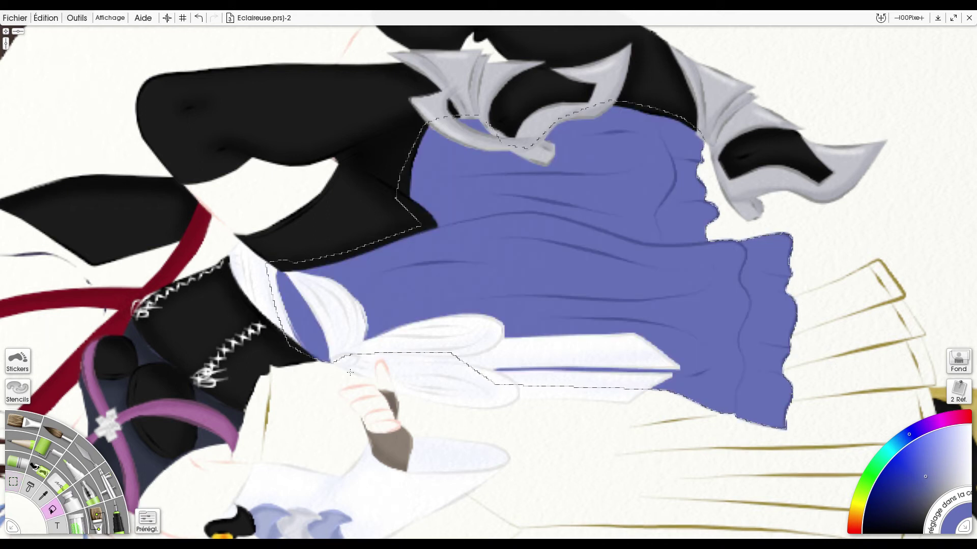
- Shade the blue skirt's folds and the areas around the sash with darker and lighter tones, and deselect
mouse_move(356, 247)
mouse_down()
mouse_move(572, 117)
mouse_move(590, 285)
mouse_move(529, 198)
mouse_move(716, 419)
mouse_up()
key(bracketleft)
key(ctrl+d)
click(934, 474)
mouse_move(539, 239)
mouse_down()
mouse_move(682, 308)
mouse_move(764, 442)
mouse_up()
key(ctrl+0)
mouse_move(488, 356)
mouse_down()
mouse_move(457, 316)
mouse_move(473, 369)
mouse_up()
scroll(539, 163, down, 6)
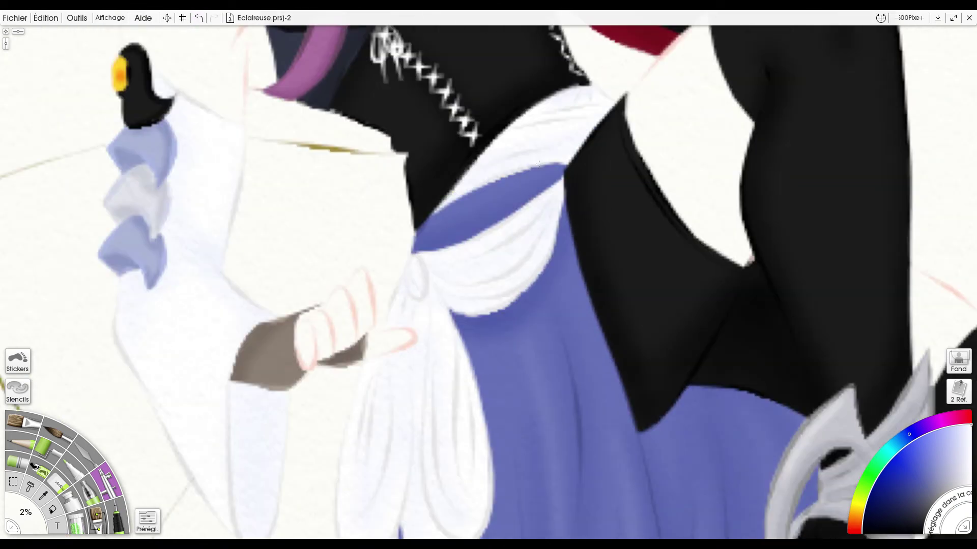
- Select the man's top around the red straps, fill it dark purple, shade the folds and deselect
scroll(509, 204, up, 4)
key(s)
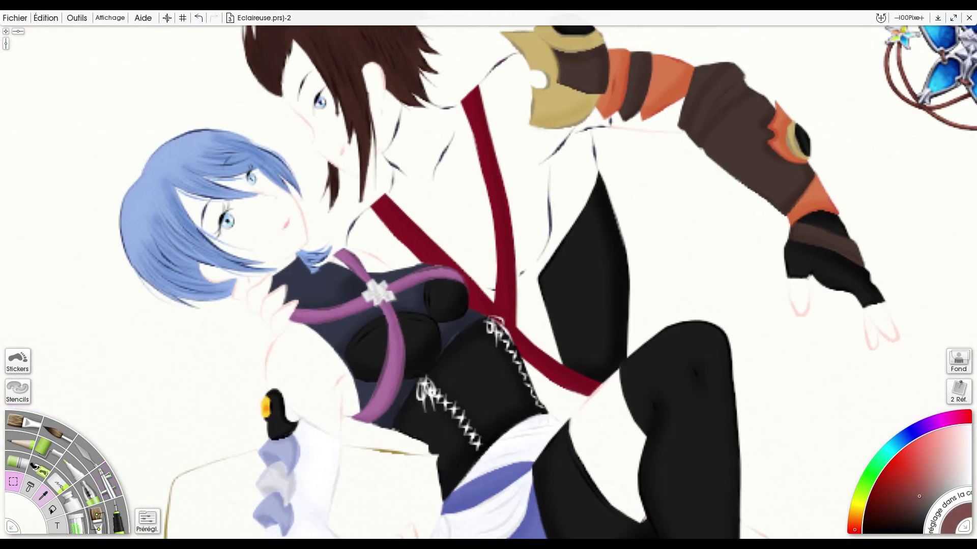
key(ctrl+z)
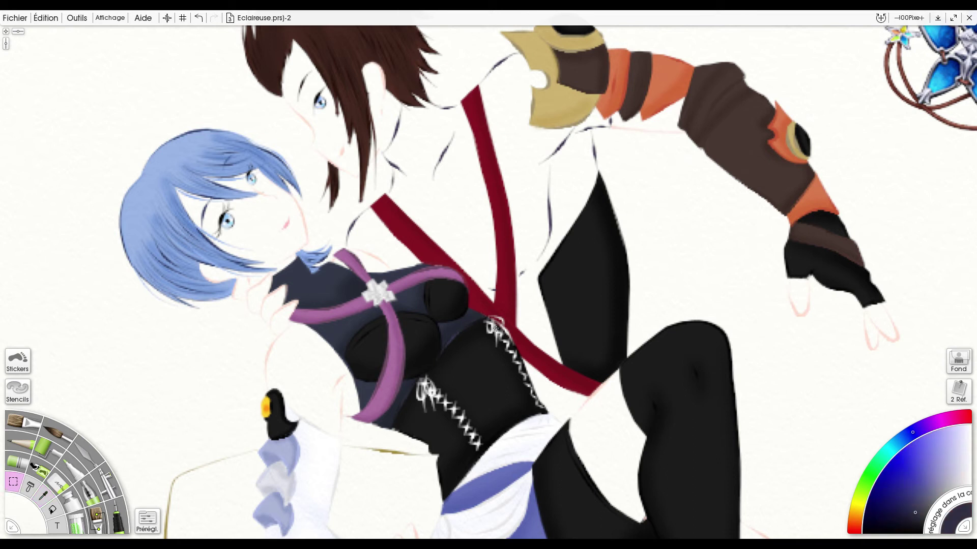
drag(583, 405, 596, 164)
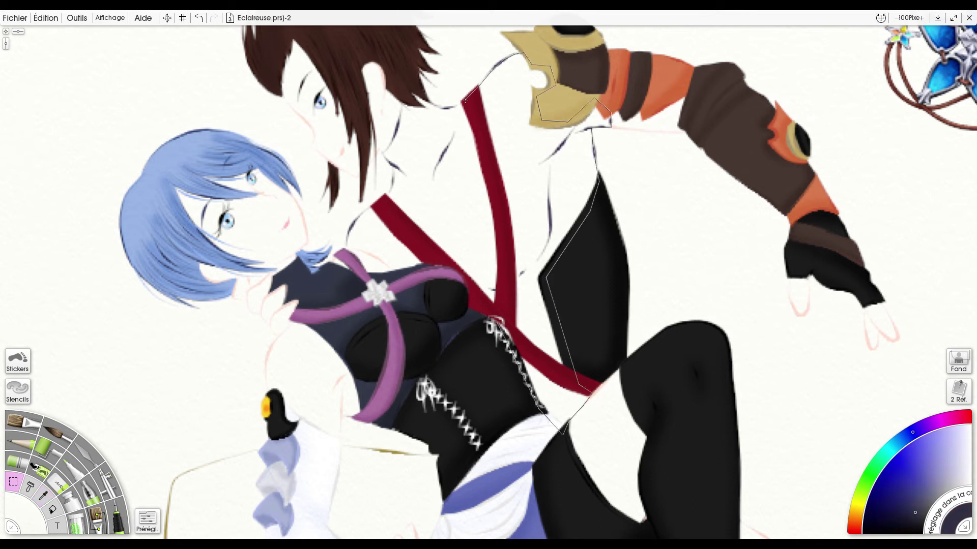
drag(439, 267, 439, 267)
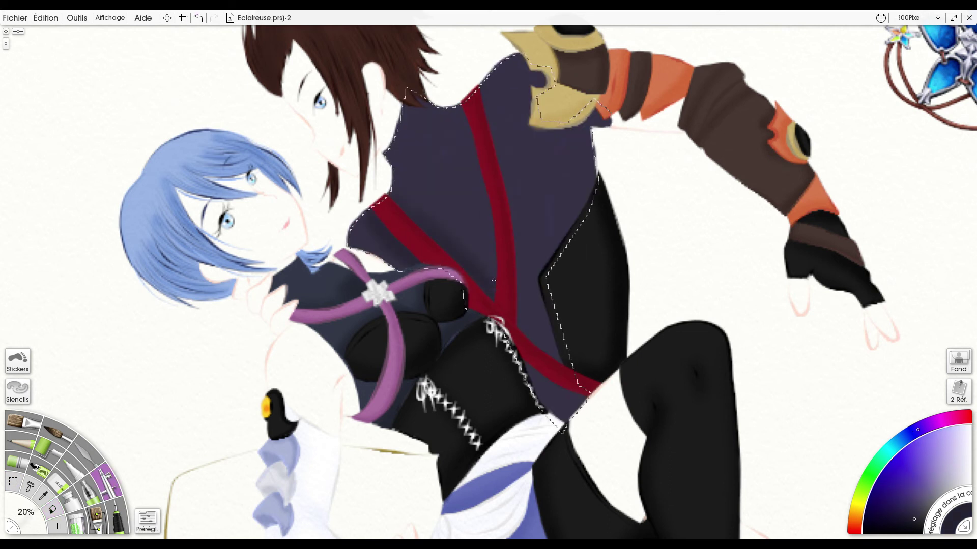
key(ctrl+d)
- Select the man's wide pleated trousers around the sleeve and sash, and fill them golden tan
scroll(488, 280, up, 3)
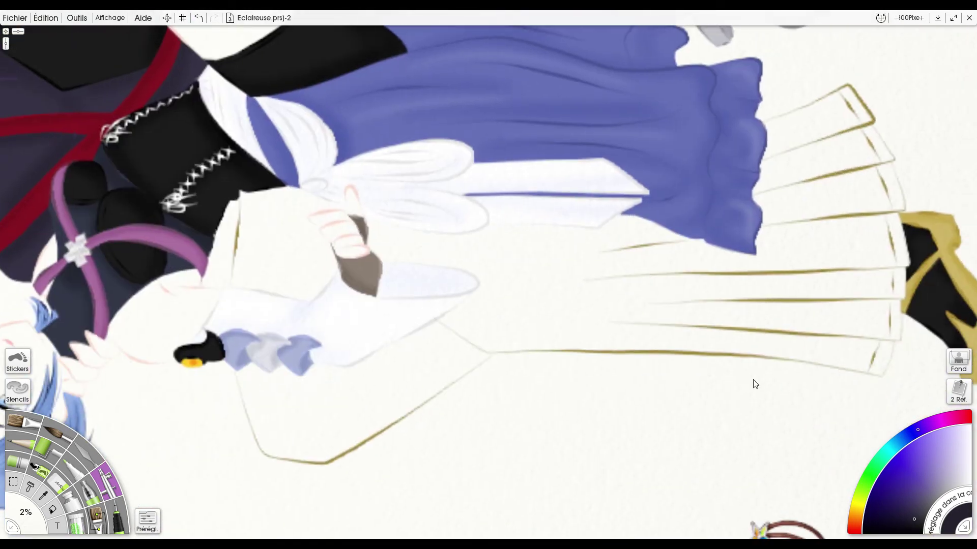
key(ctrl+z)
key(ctrl+z)
key(ctrl+z)
key(ctrl+z)
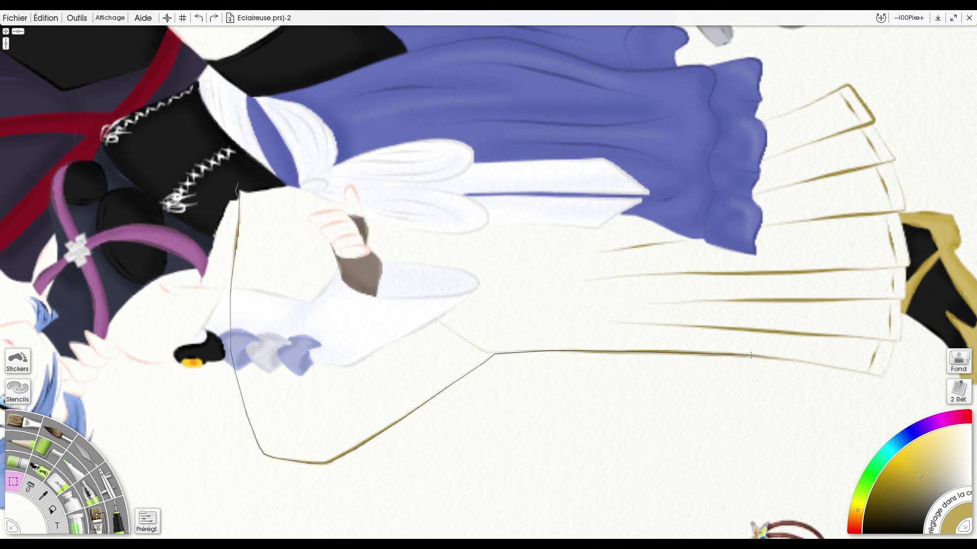
click(797, 109)
key(f)
click(508, 254)
- Shade the golden trousers with darker and lighter tones along the pleats and near the sleeve, and deselect
key(a)
mouse_move(391, 428)
mouse_down()
mouse_move(285, 255)
mouse_move(405, 254)
mouse_move(885, 295)
mouse_move(377, 438)
mouse_up()
click(928, 468)
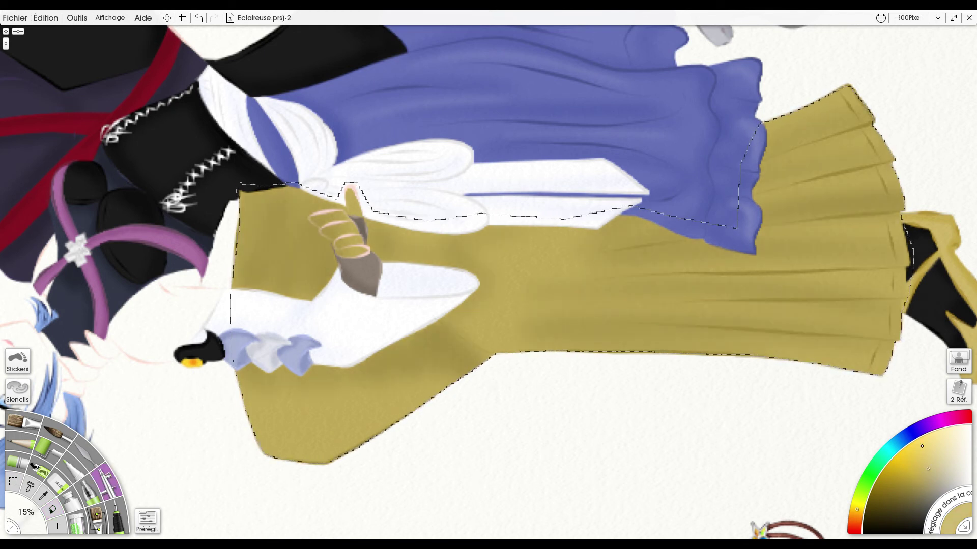
drag(846, 286, 676, 286)
drag(760, 168, 568, 339)
key(ctrl+d)
- Clean the golden tan fill off the fingers of the hand beside the white sash
scroll(236, 223, up, 3)
mouse_move(422, 162)
mouse_down()
mouse_move(442, 211)
mouse_move(375, 224)
mouse_move(389, 206)
mouse_up()
drag(394, 249, 447, 264)
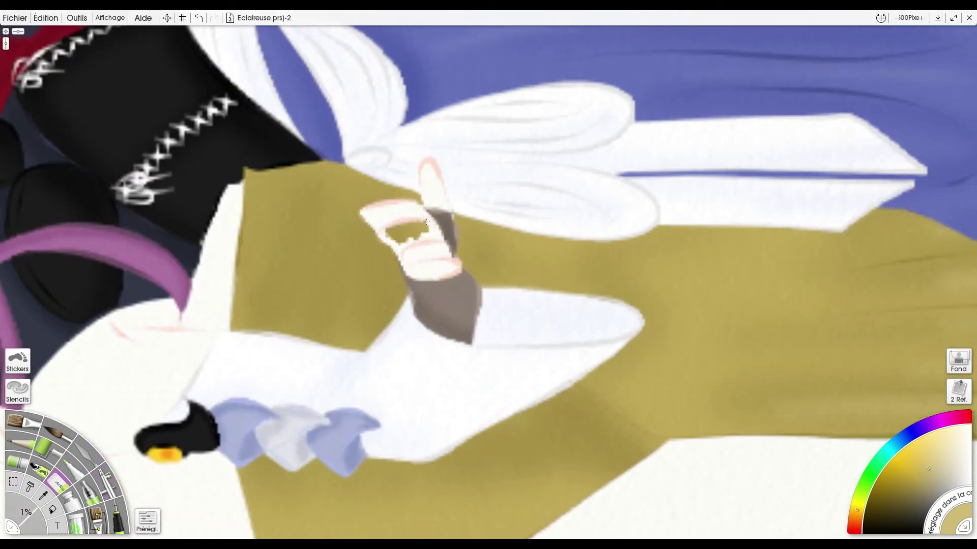
drag(387, 223, 427, 239)
key(bracketright)
alt+click(892, 421)
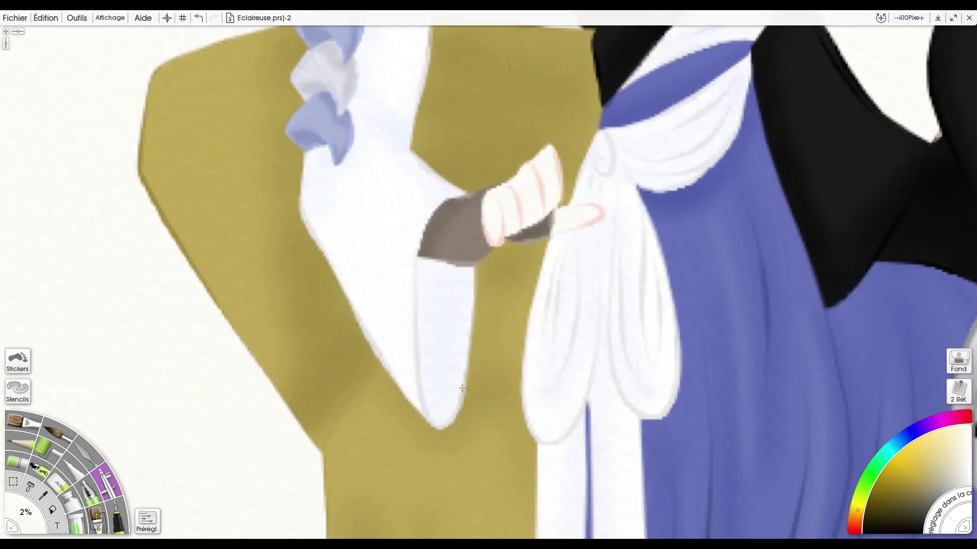
- Select the bare skin between the woman's black leg sections and fill it with pale peach, shading the edges
scroll(879, 74, down, 10)
scroll(567, 358, up, 6)
click(568, 328)
click(511, 270)
click(430, 196)
key(a)
drag(585, 366, 460, 177)
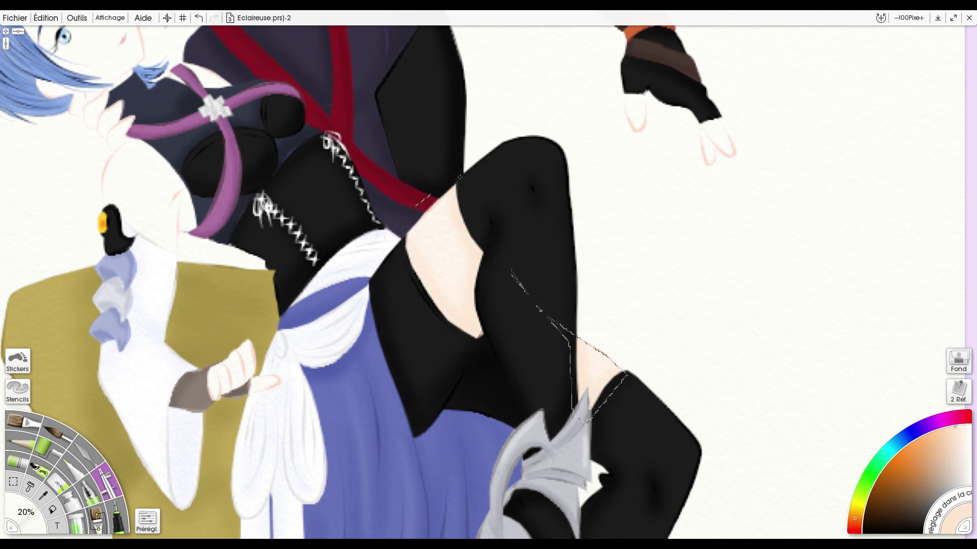
- Select the woman's face, neck, hand and bare arm, fill them pale peach, shade them and add pink blush to her cheek
scroll(686, 378, down, 3)
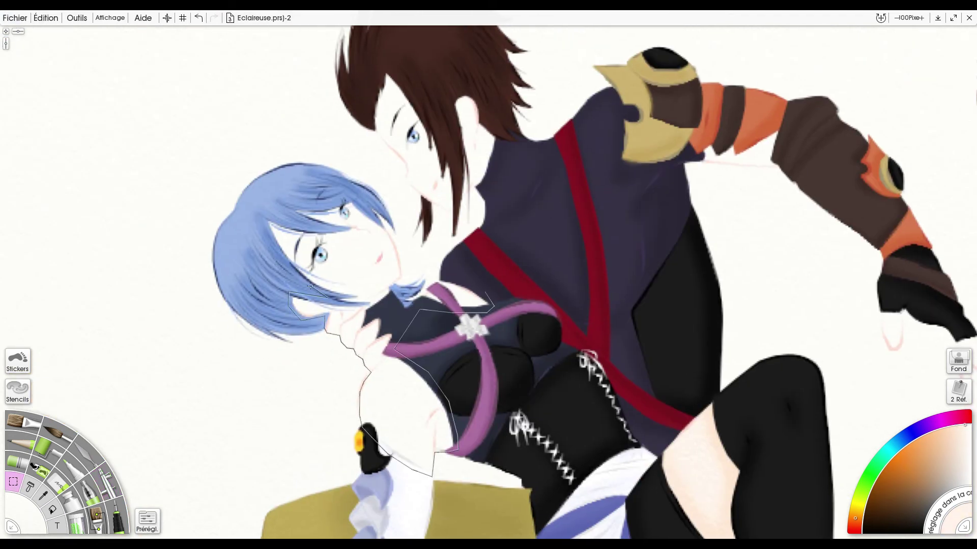
click(440, 281)
key(a)
drag(418, 387, 487, 330)
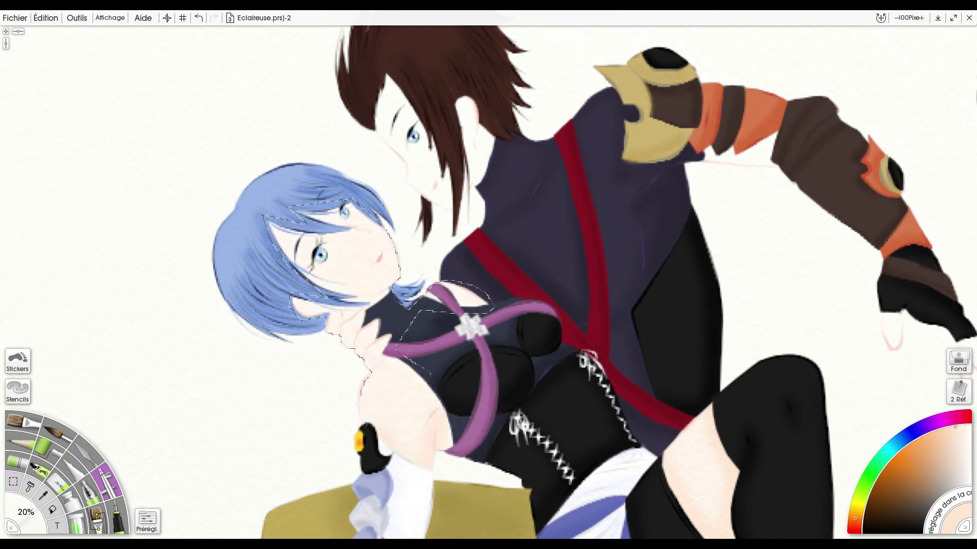
drag(351, 262, 328, 235)
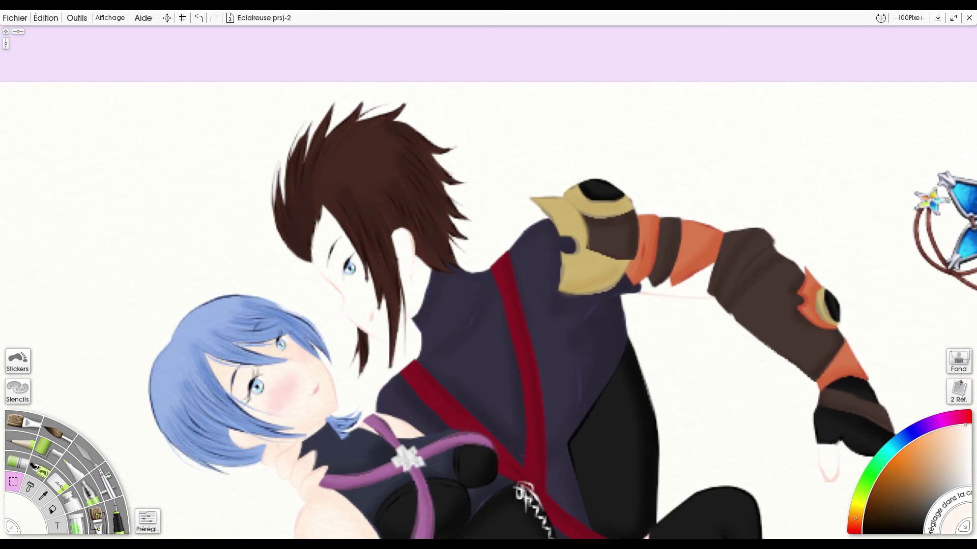
- Select the man's face, ear, neck, bare arm section and fingers, and fill them with the pale peach skin tone
click(411, 217)
click(392, 220)
click(387, 272)
click(346, 219)
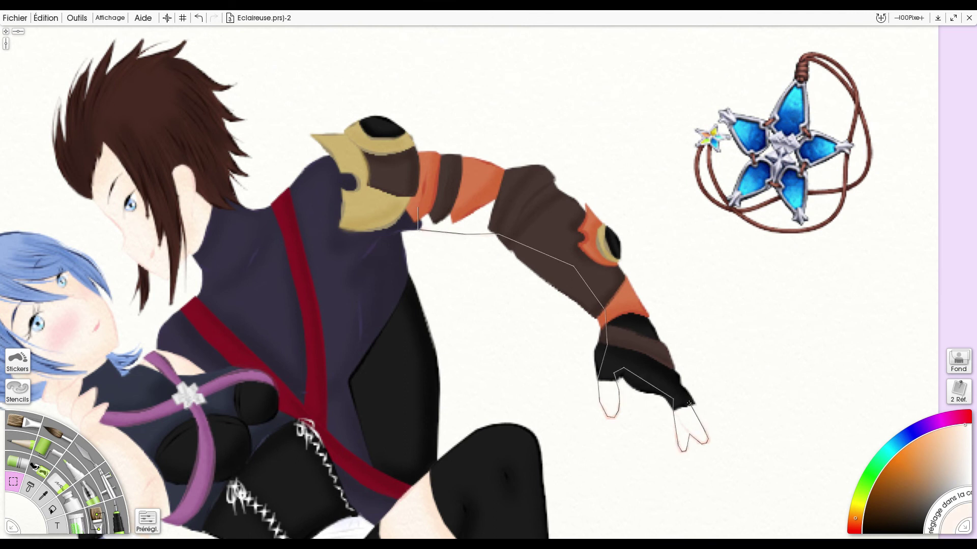
double_click(690, 403)
key(p)
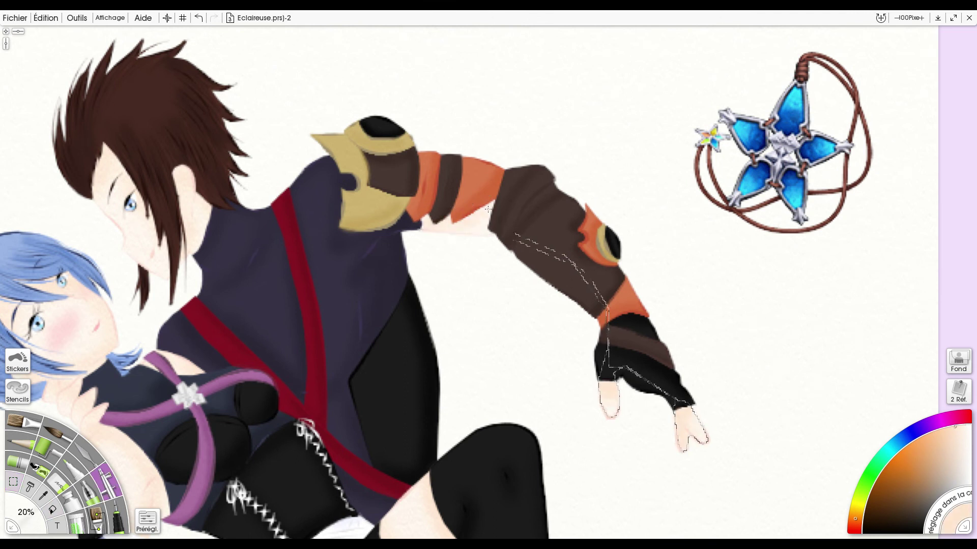
- Place the circle stencil over the couple, paint a soft light green circle behind them and remove the stencil
key(ctrl+minus)
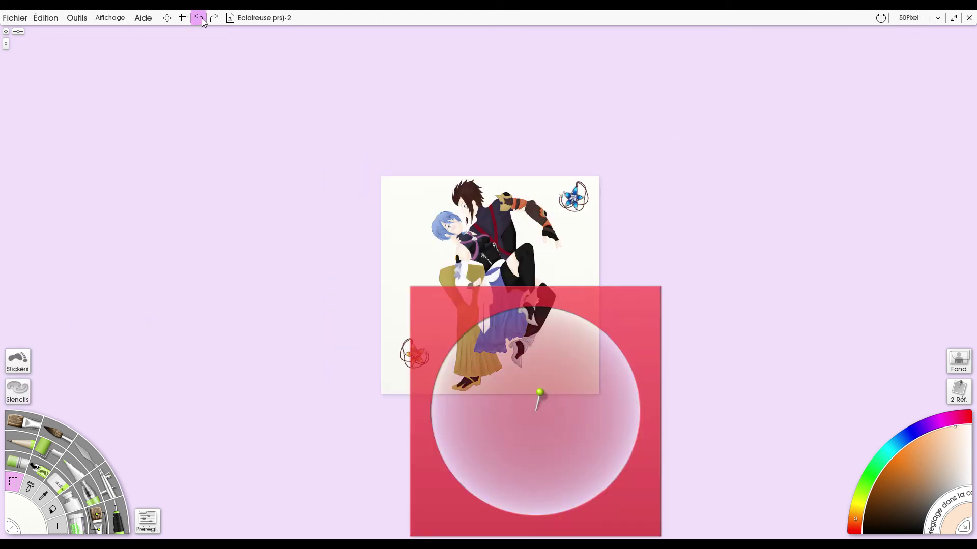
key(ctrl+plus)
key(ctrl+y)
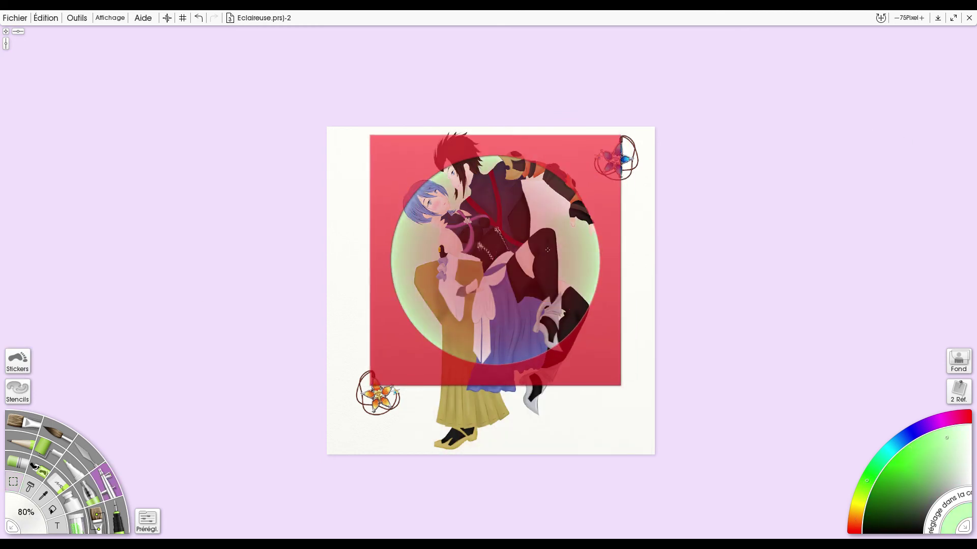
drag(577, 195, 113, 227)
key(ctrl+plus)
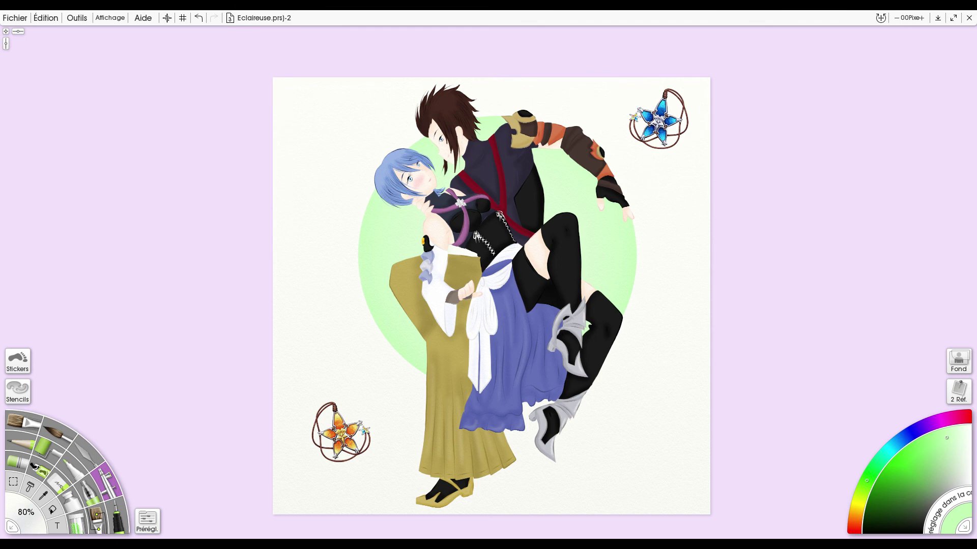
alt+click(567, 279)
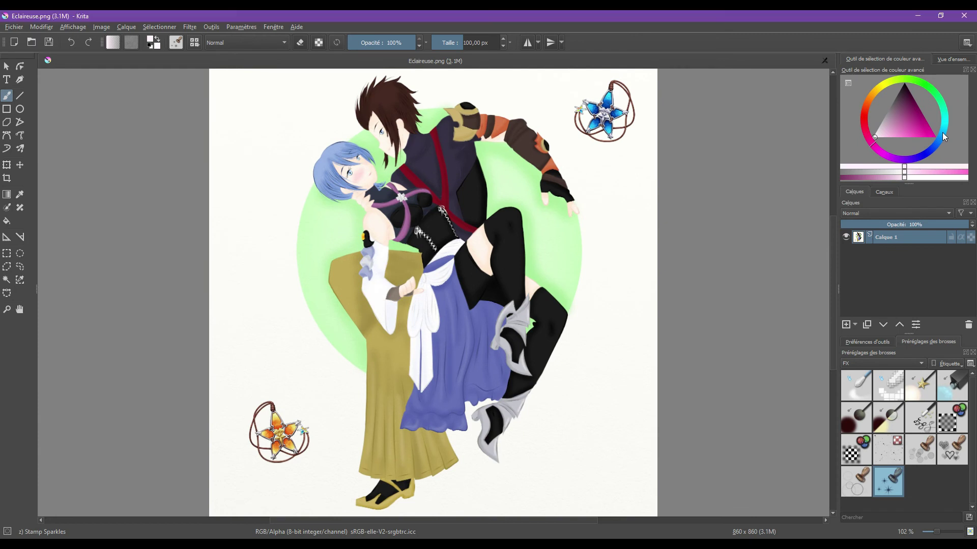
- Set the Stamp Sparkles brush colour to light blue
click(942, 133)
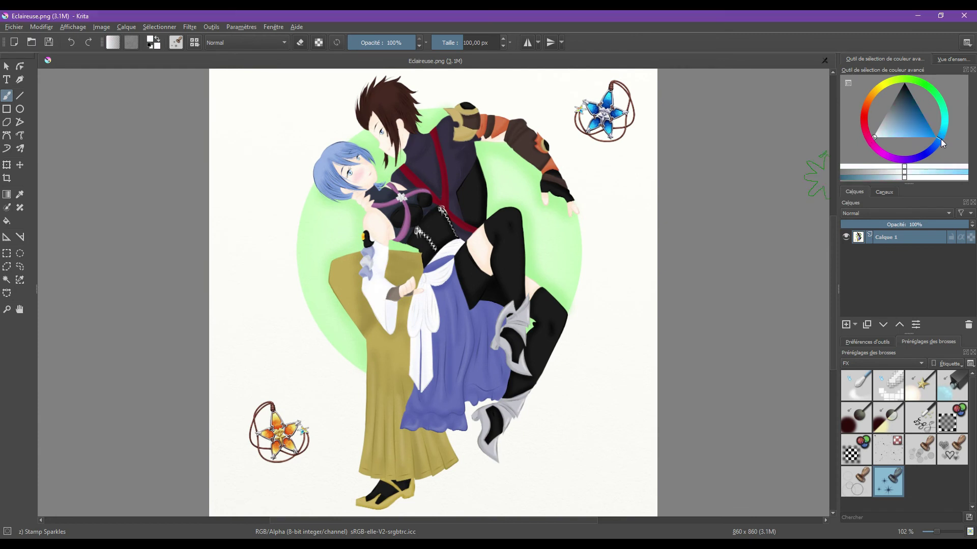
click(927, 124)
drag(928, 125, 913, 141)
- Try a 100 px light blue sparkle below the blue star charm and undo it
click(622, 179)
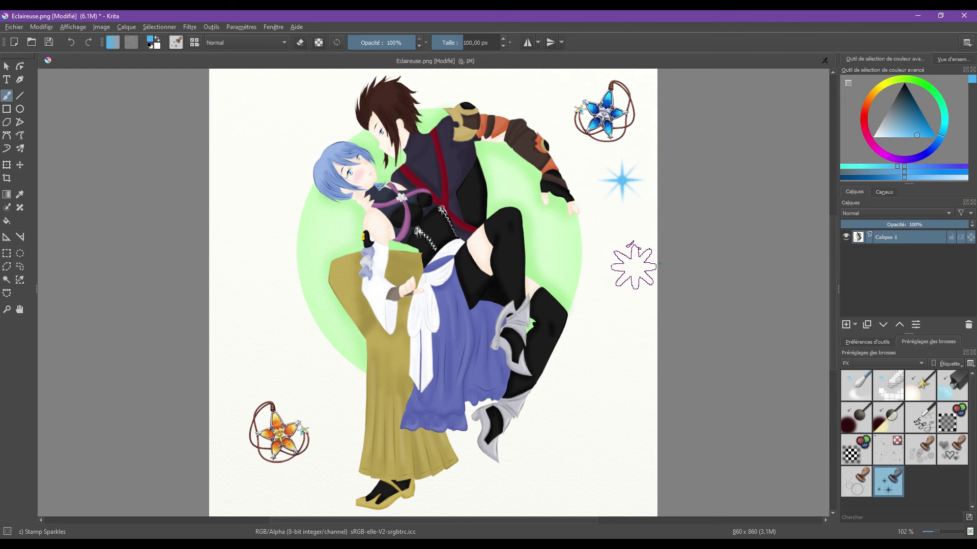
click(72, 43)
- Set the stamp size to 63.28 px and scatter light blue sparkles across the white background around the couple
click(456, 42)
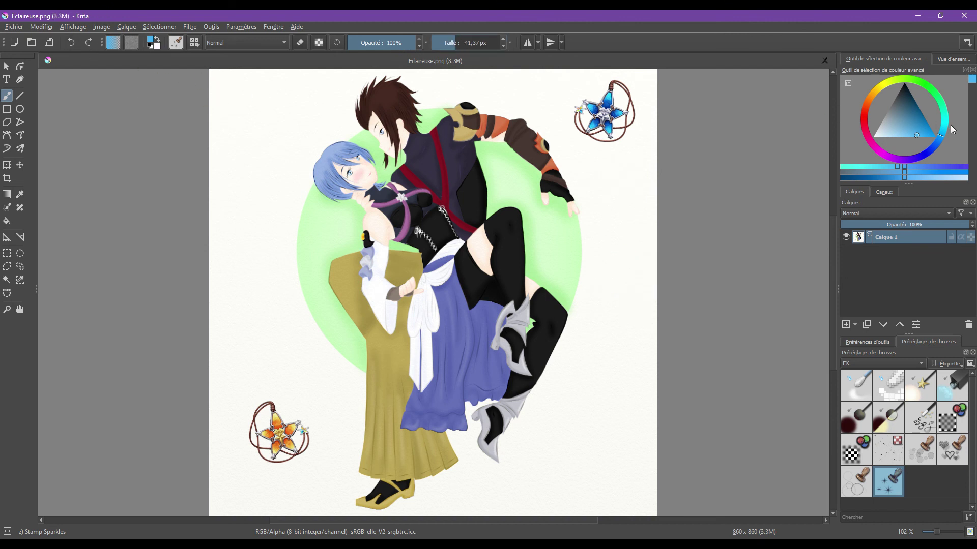
drag(600, 172, 625, 146)
click(590, 168)
click(624, 212)
mouse_move(606, 270)
mouse_down()
mouse_move(561, 402)
mouse_move(619, 411)
mouse_move(628, 489)
mouse_move(550, 507)
mouse_move(244, 496)
mouse_move(326, 473)
mouse_move(279, 383)
mouse_move(252, 278)
mouse_move(258, 293)
mouse_move(226, 174)
mouse_move(236, 102)
mouse_move(318, 117)
mouse_move(456, 98)
mouse_move(447, 82)
mouse_move(522, 95)
mouse_move(645, 81)
mouse_up()
scroll(835, 249, up, 1)
scroll(838, 244, down, 1)
- Change the stamp colour to light orange and scatter orange sparkles between the blue ones across the white background
click(871, 101)
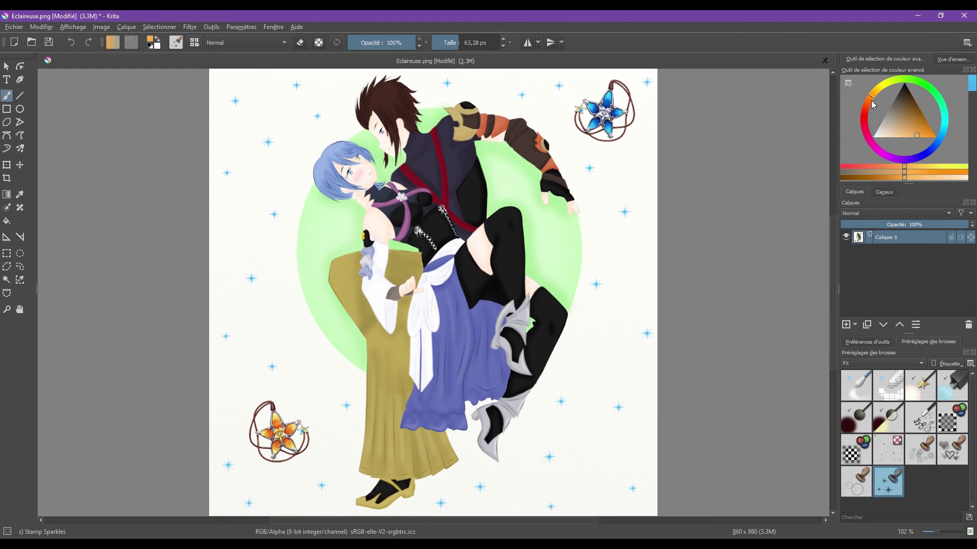
click(226, 225)
click(287, 182)
click(237, 138)
click(255, 83)
click(281, 108)
click(339, 93)
click(286, 312)
click(224, 286)
click(227, 384)
click(319, 383)
click(333, 459)
click(293, 497)
click(225, 491)
click(466, 446)
click(516, 485)
click(545, 424)
click(583, 479)
click(632, 288)
click(604, 228)
click(644, 169)
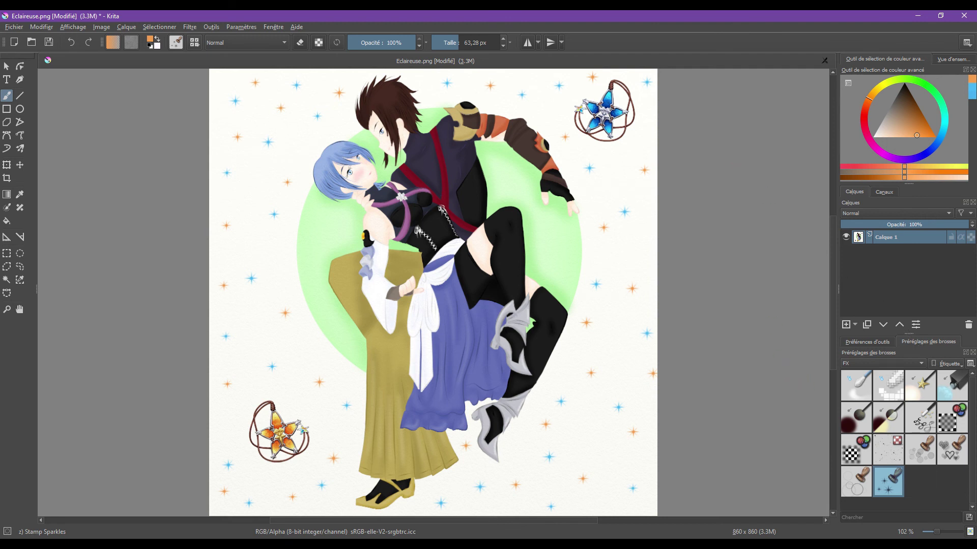
scroll(711, 162, up, 1)
drag(611, 527, 566, 526)
drag(832, 311, 835, 349)
scroll(820, 354, down, 2)
scroll(827, 357, down, 1)
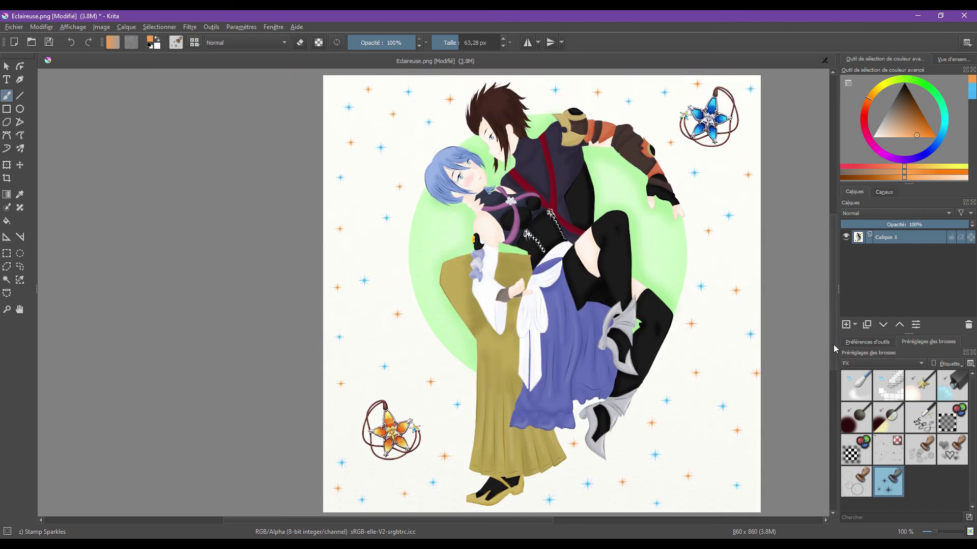